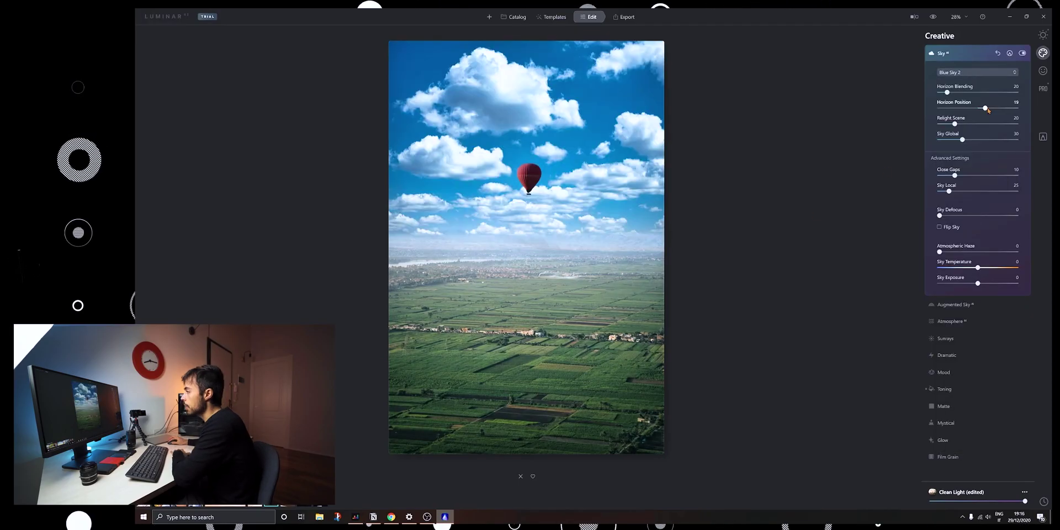
Apply Blue Sky 2 with a lowered horizon and Sky Exposure -25, then raise Temperature
drag(977, 108, 985, 109)
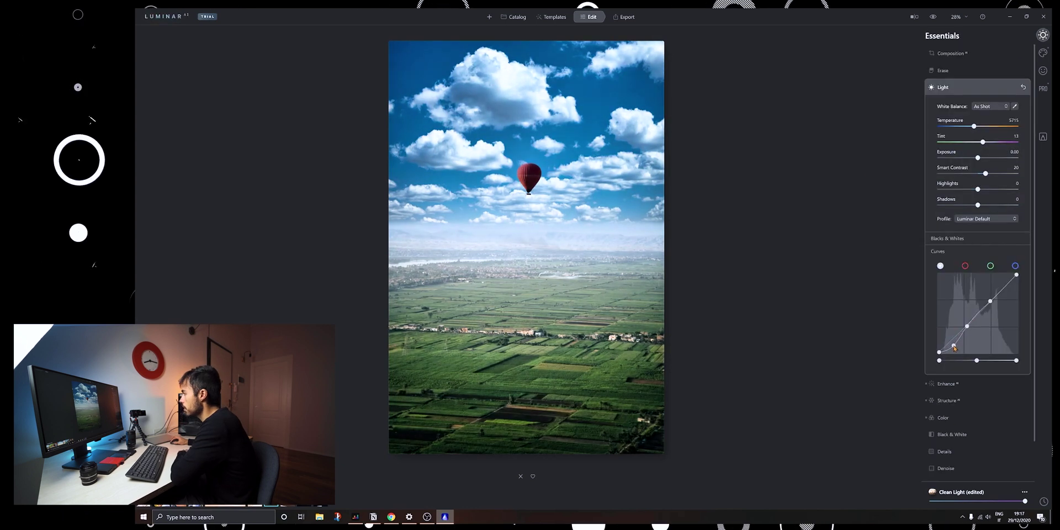
drag(974, 126, 980, 127)
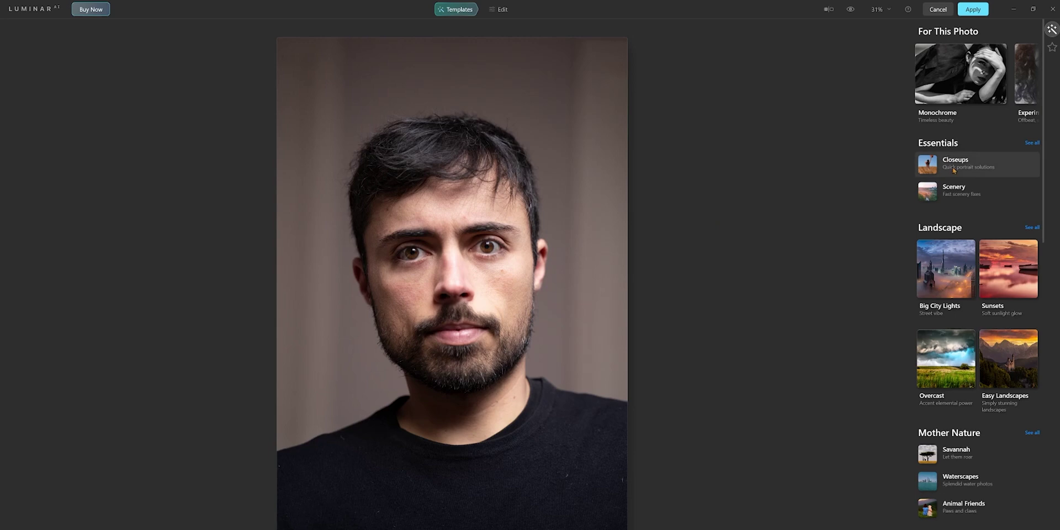
Apply the Brush Up closeup template, check Skin, Face and High Key, then add Balloon 1 to the columns sky
click(953, 166)
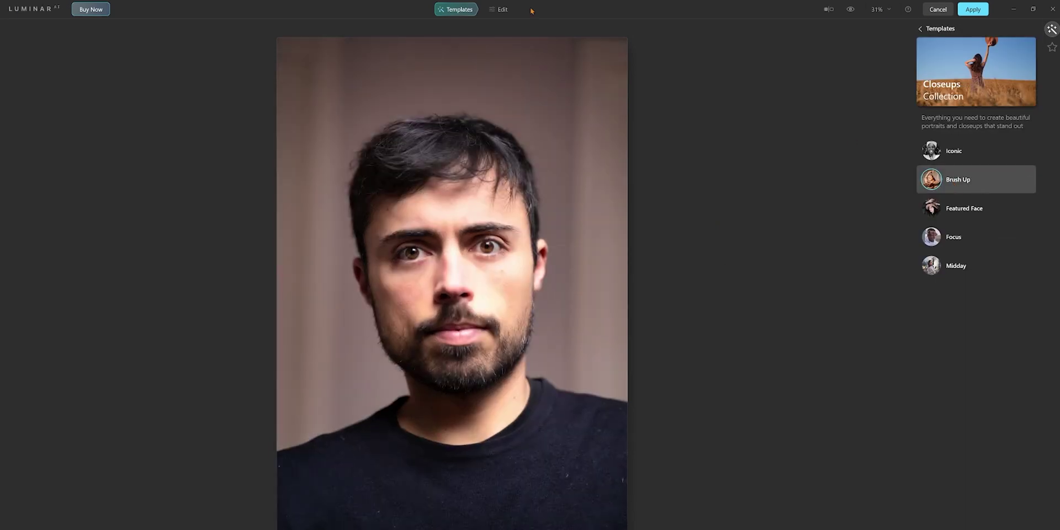
click(500, 9)
click(934, 71)
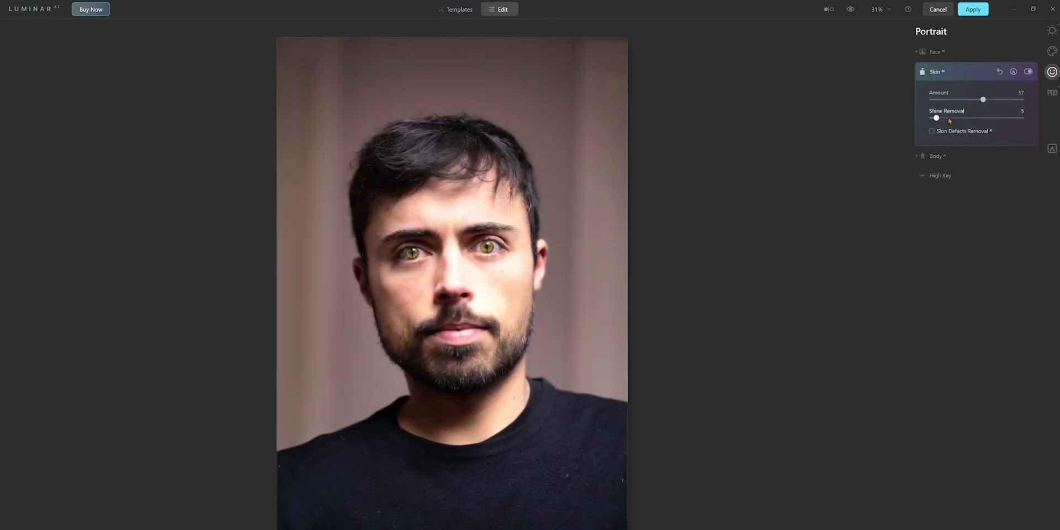
click(934, 51)
click(938, 360)
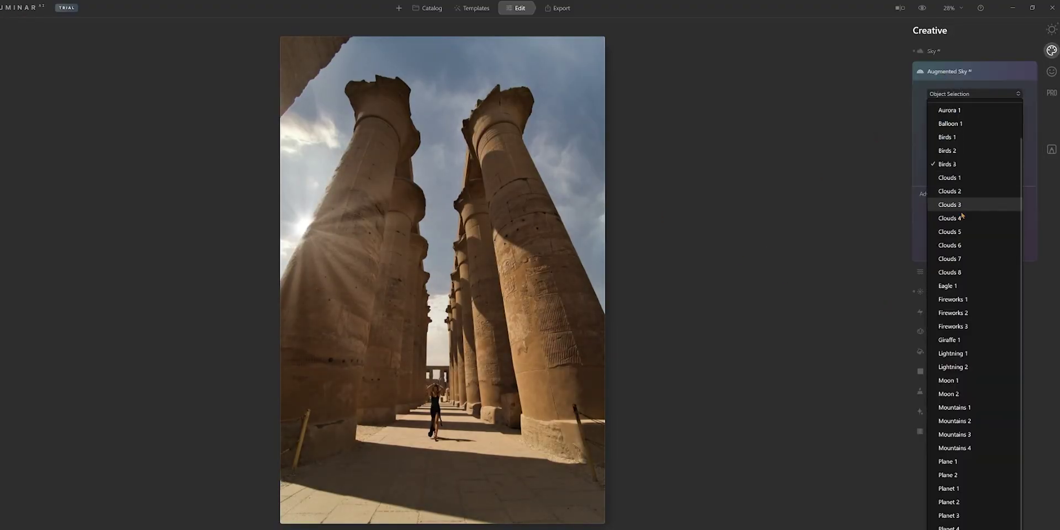
click(950, 113)
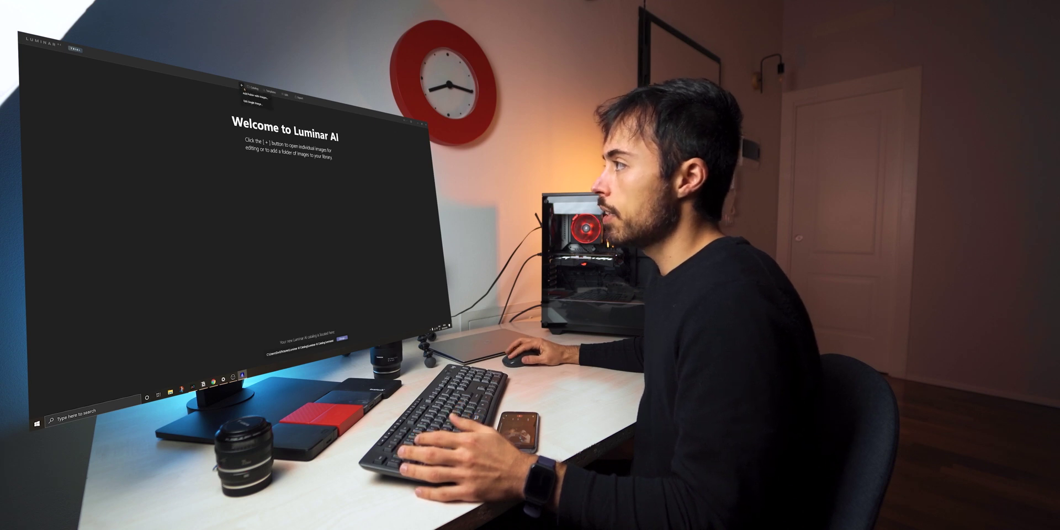
Import the RAW folder into the catalog and show DSC01771.ARW in Templates
click(250, 95)
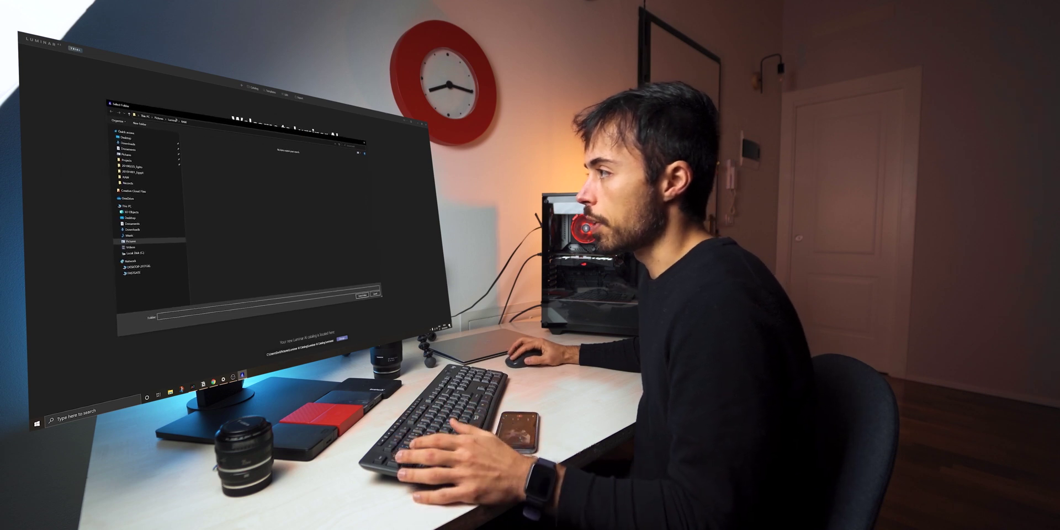
click(362, 296)
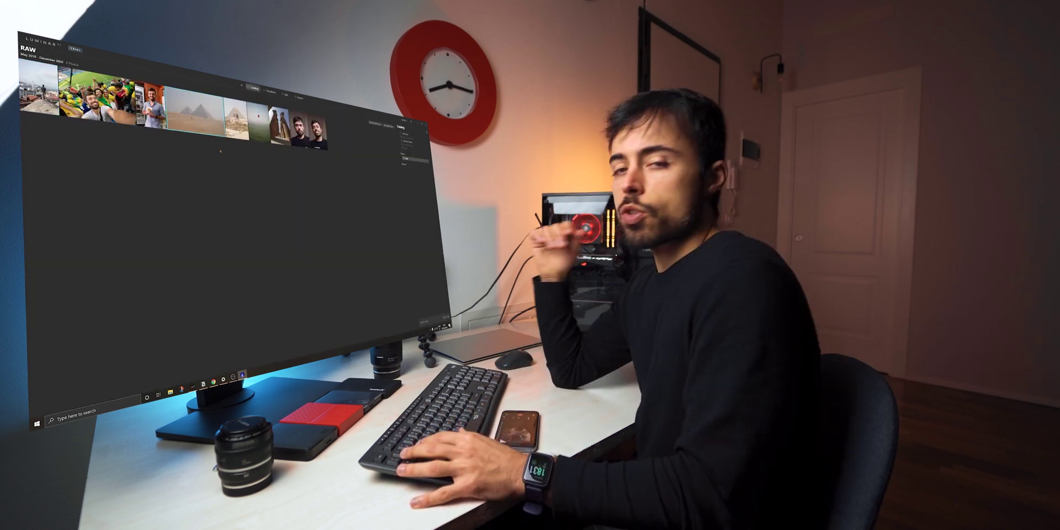
click(214, 126)
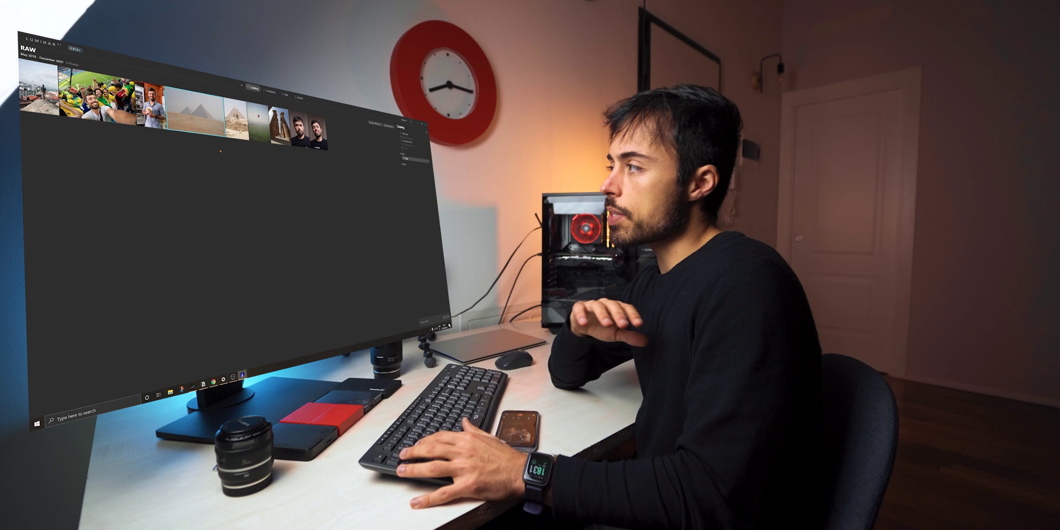
key(t)
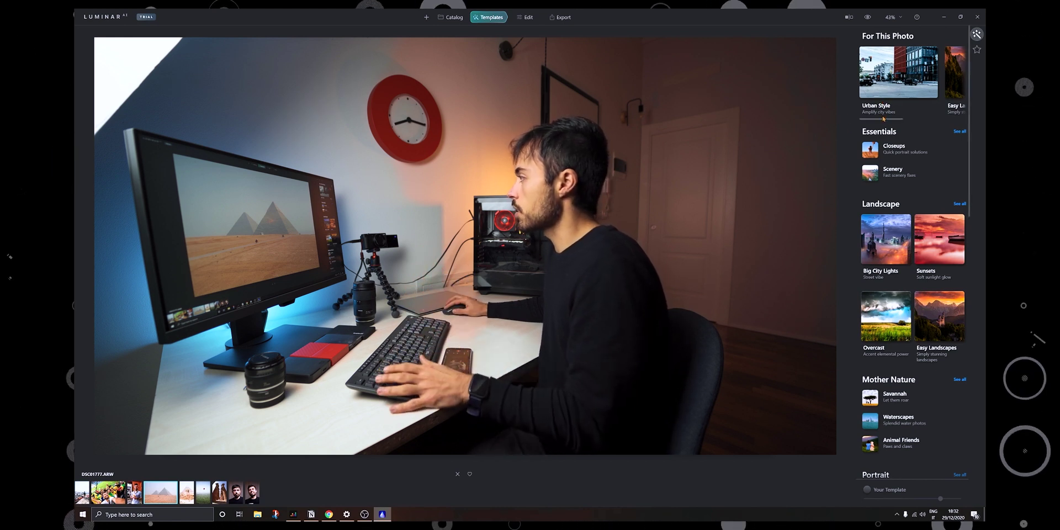
Apply the Easy Landscapes Forest Stream template, reduced to about 25% strength
scroll(900, 71, right, 2)
click(907, 82)
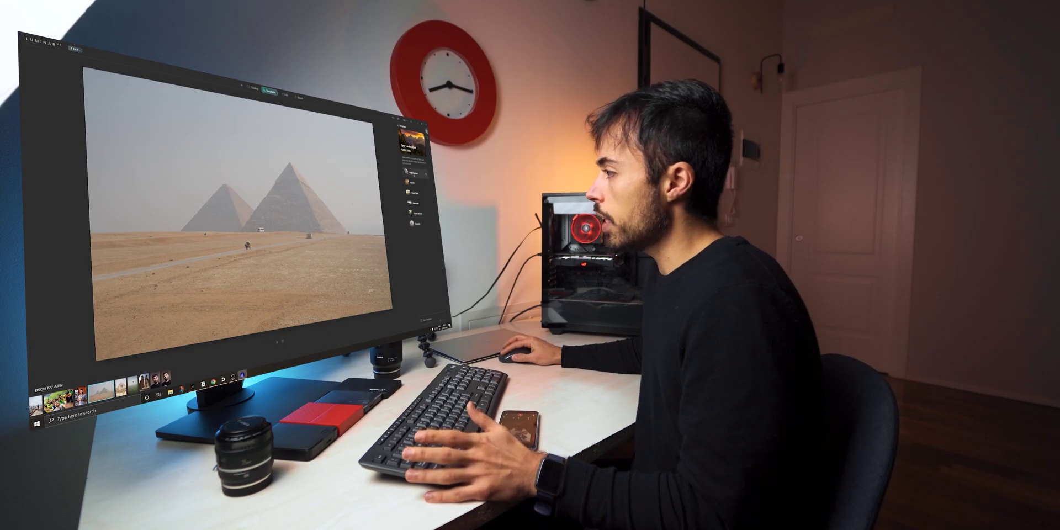
click(415, 172)
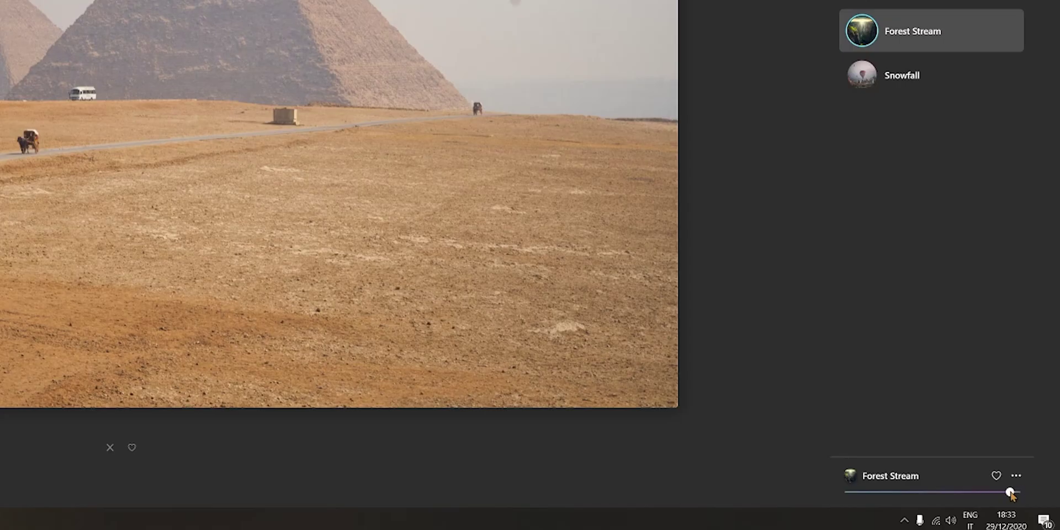
drag(1010, 494, 890, 506)
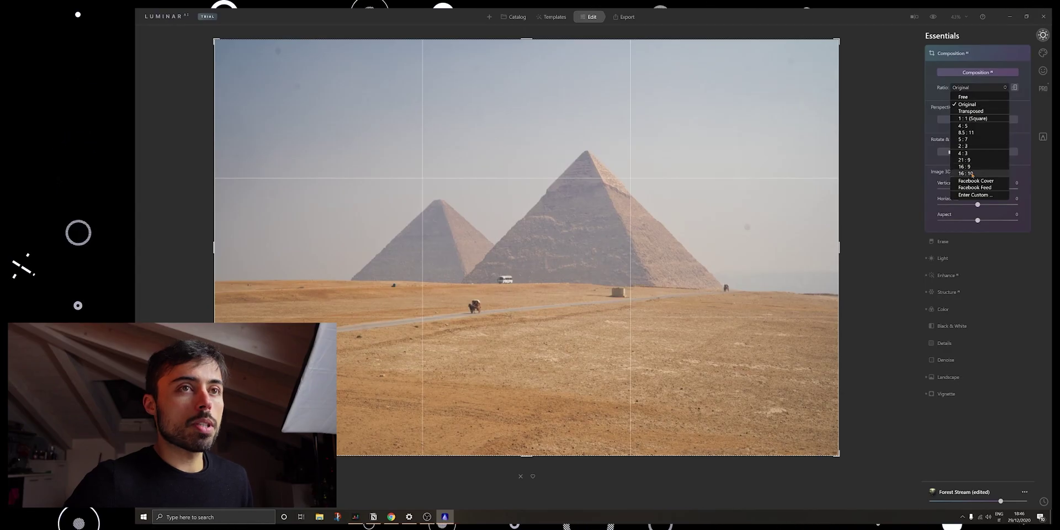
Set the Composition AI ratio to 16:9 and apply the crop
click(972, 168)
key(Return)
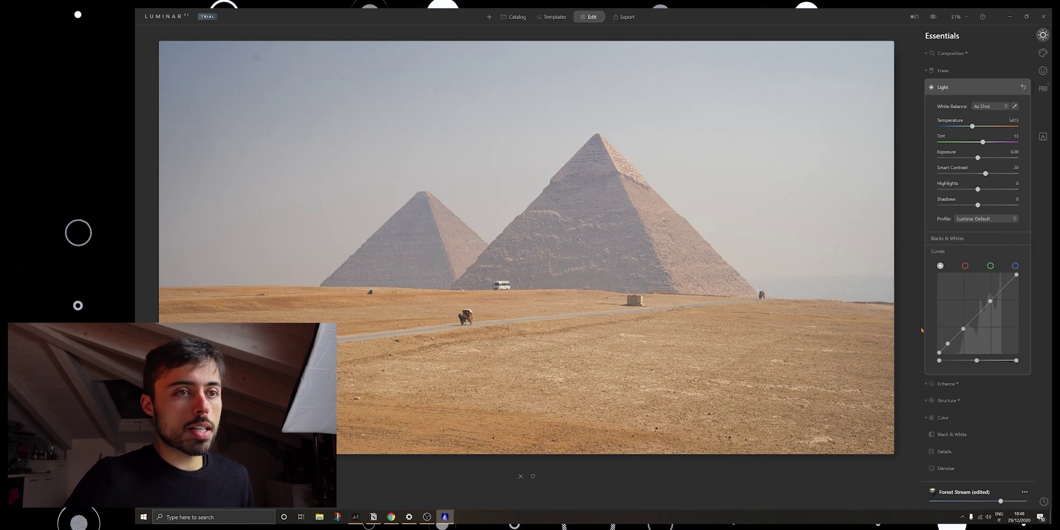
Set Enhance AI Accent to 28 and Sky Enhancer to 66 on the pyramid photo
click(946, 384)
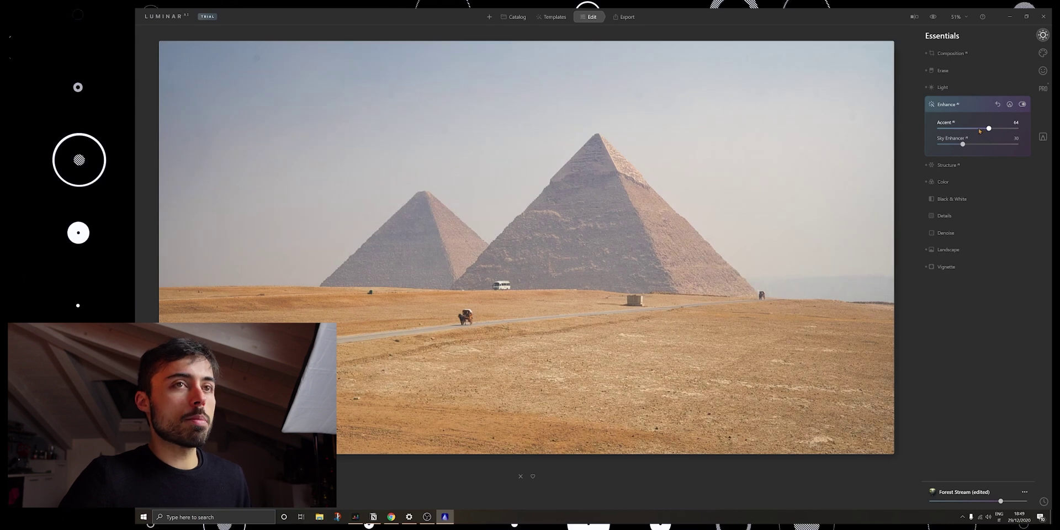
drag(990, 151, 991, 151)
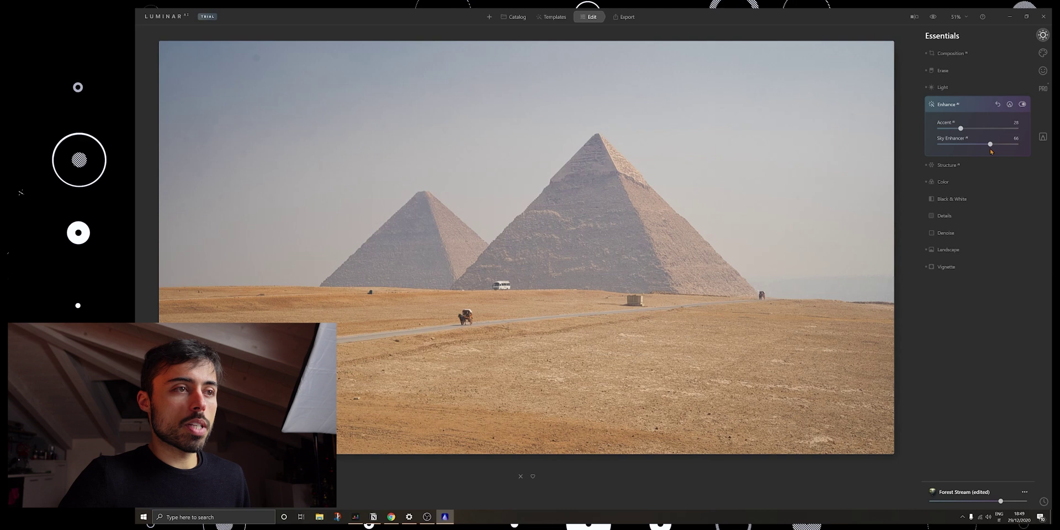
click(950, 165)
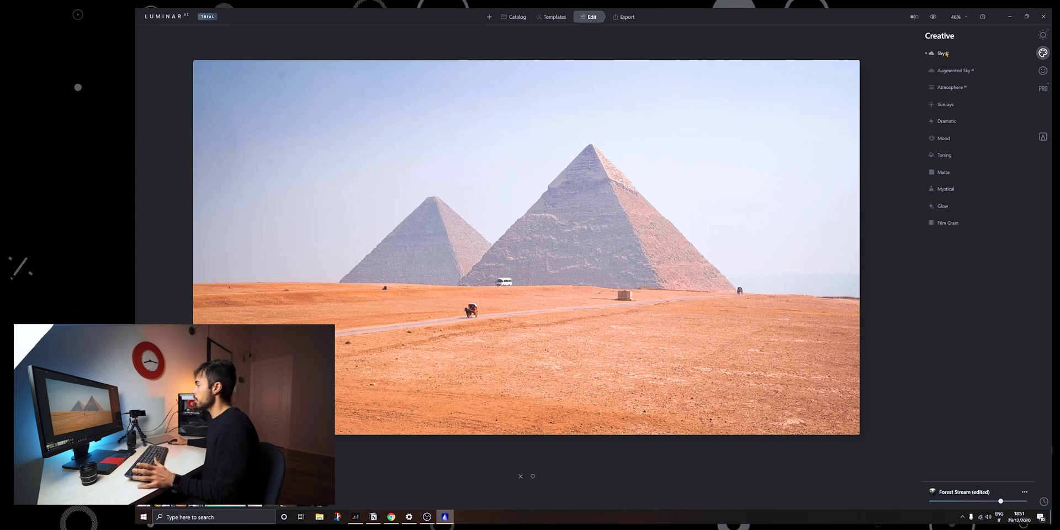
Use Blue Sky 1 with Horizon Blending 124, slight Sky Defocus, Atmospheric Haze 27 and Sky Exposure 30
click(946, 53)
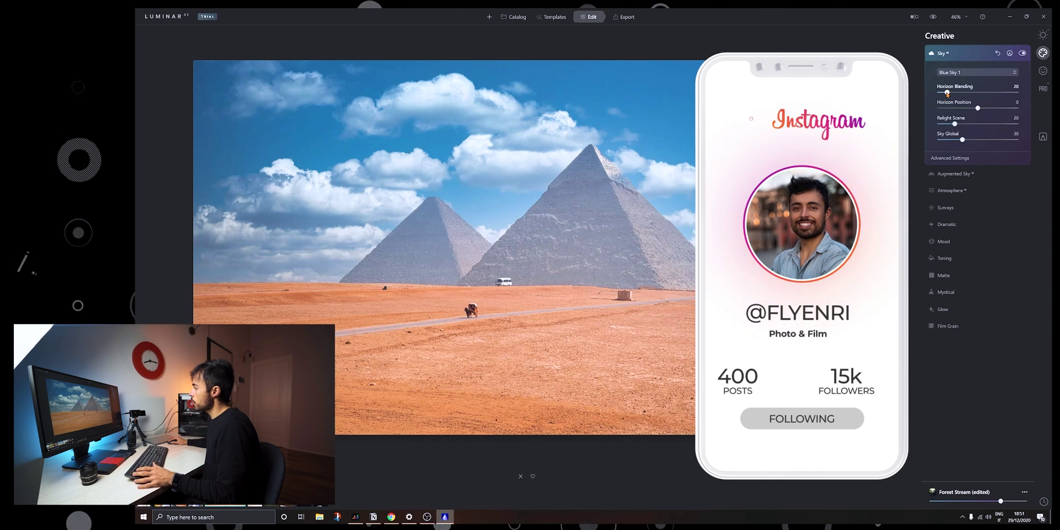
drag(947, 93, 946, 140)
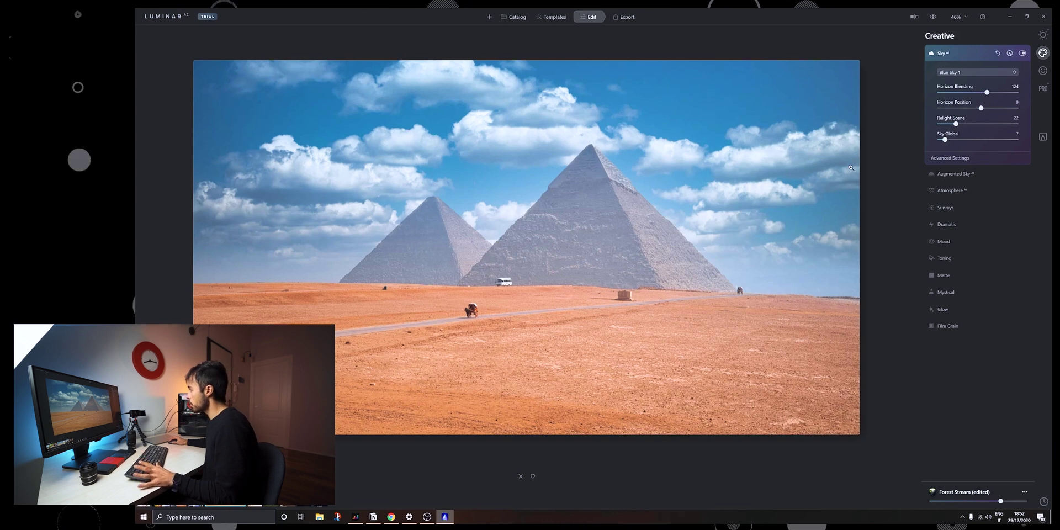
click(950, 158)
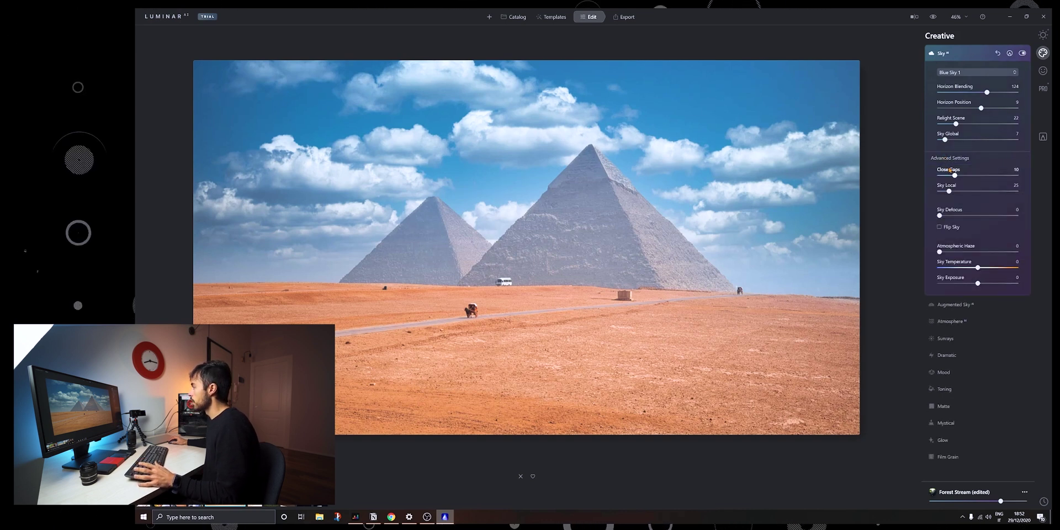
click(941, 216)
click(960, 251)
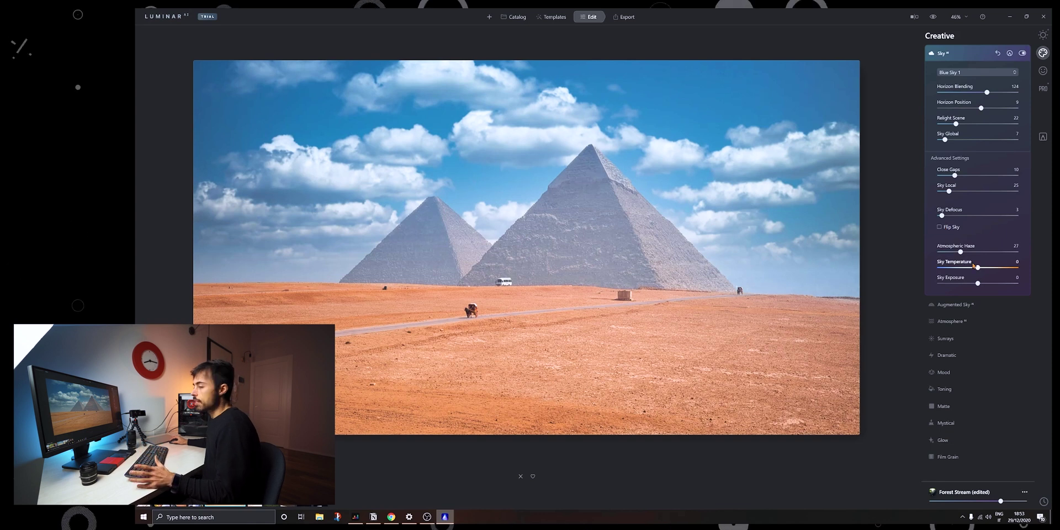
drag(978, 283, 989, 287)
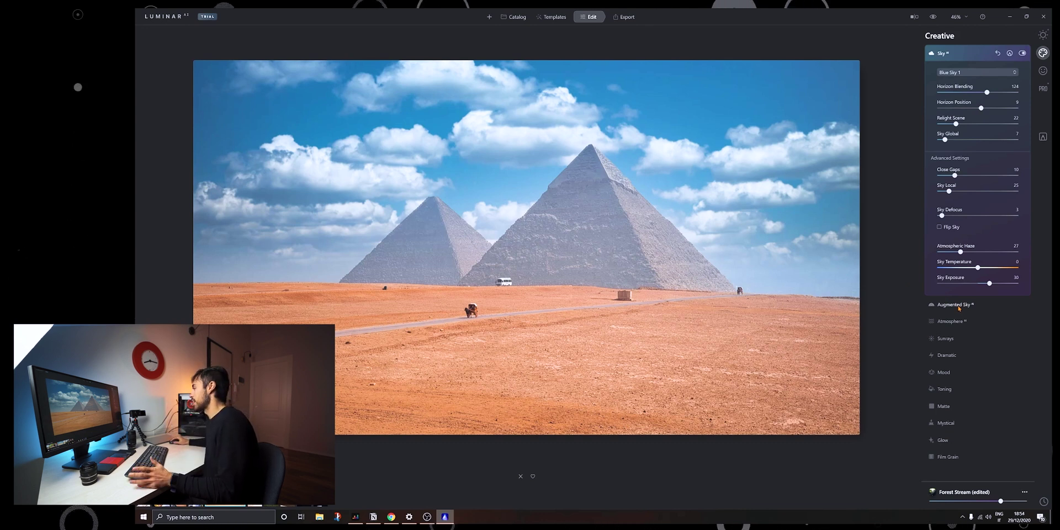
Add the Augmented Sky Mountains 1 backdrop behind the pyramids
click(955, 305)
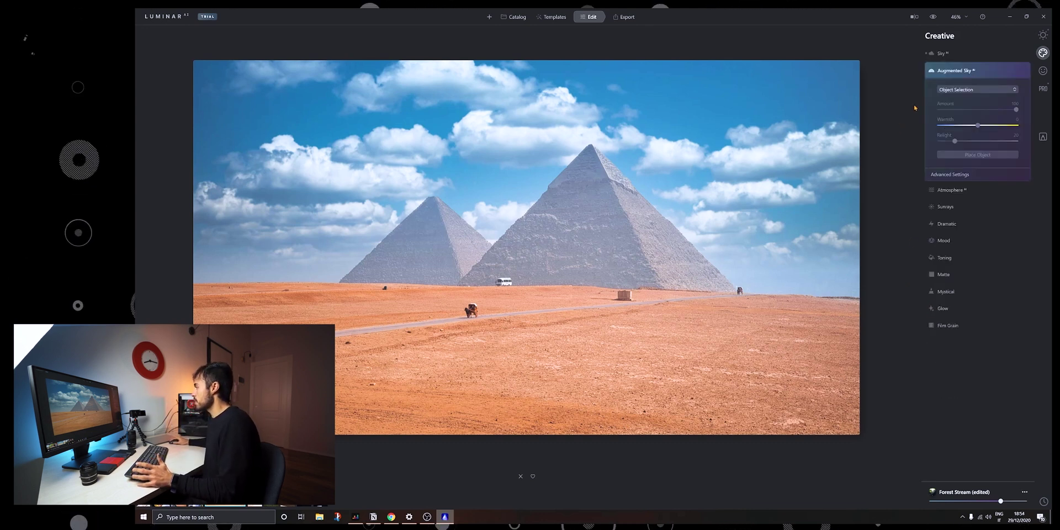
click(965, 90)
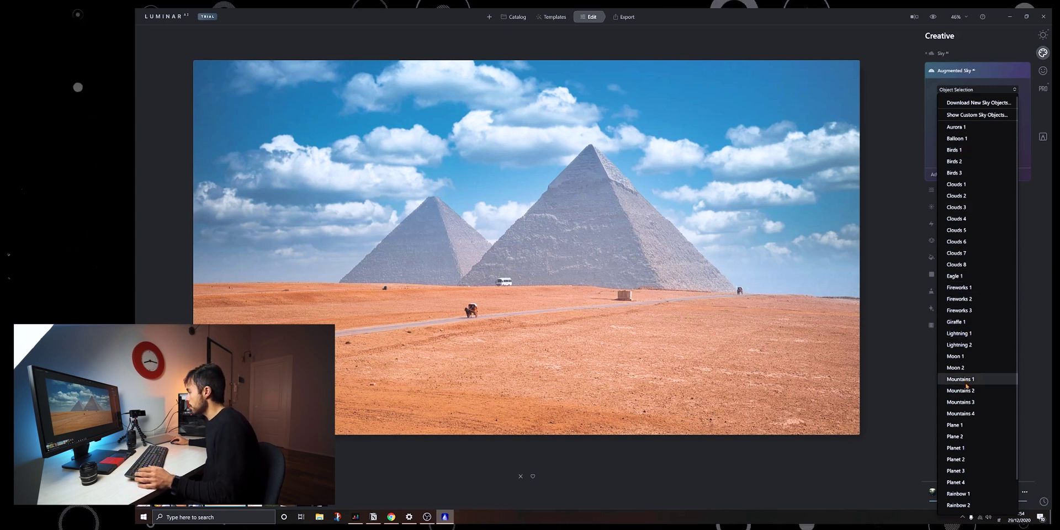
click(959, 379)
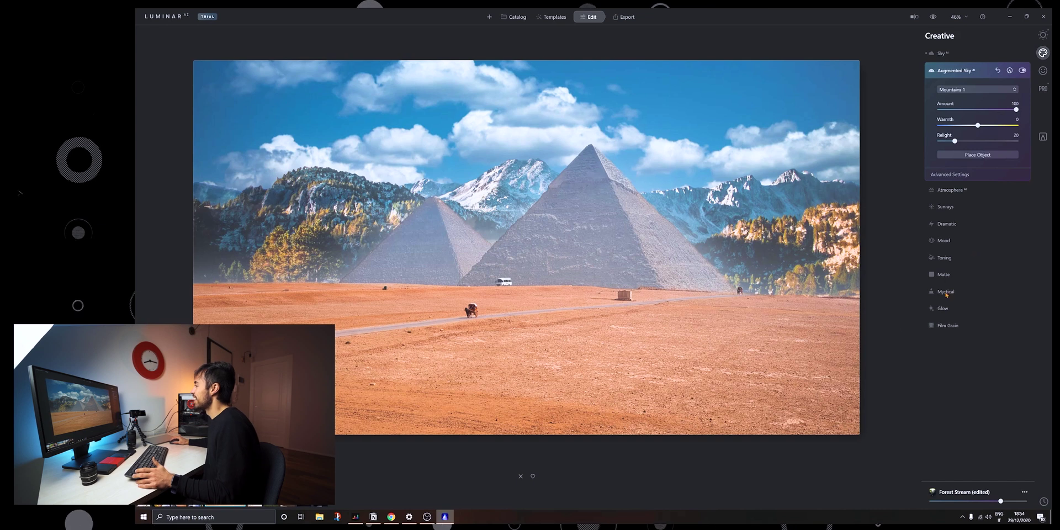
Swap the mountains for a bird flock, shrunk into a small cluster at the upper right
click(963, 90)
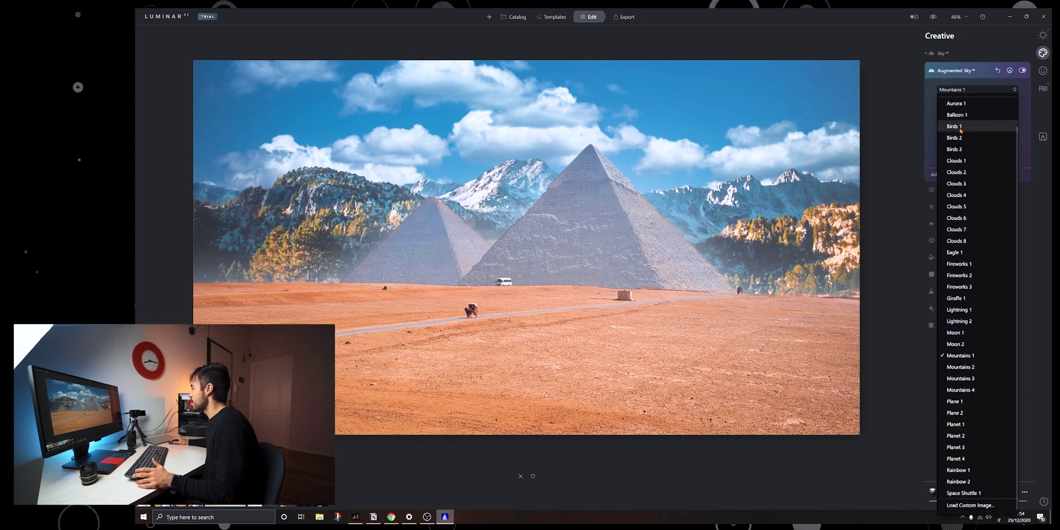
click(962, 126)
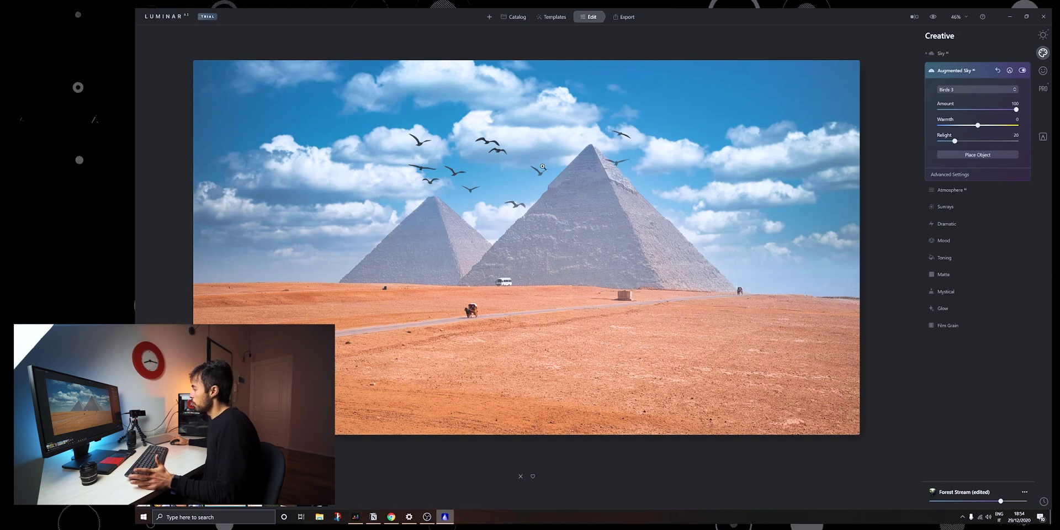
click(543, 166)
drag(740, 204, 628, 139)
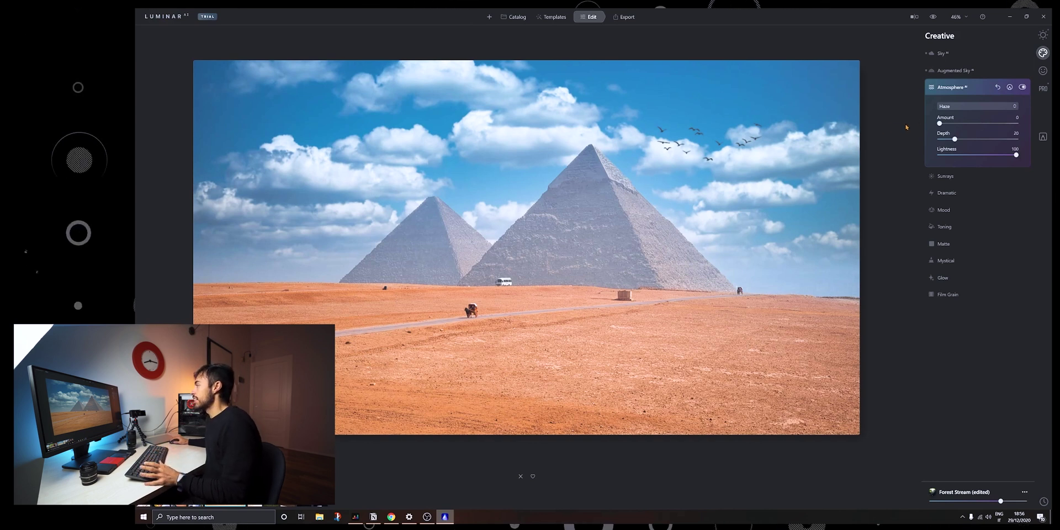
Keep Haze as the Atmosphere type and set its Amount to 0
click(966, 108)
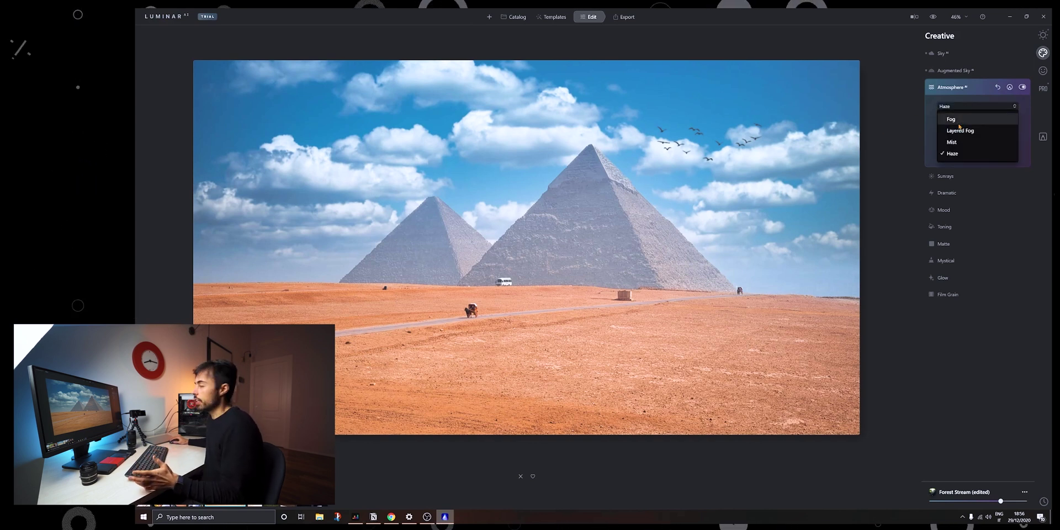
click(956, 155)
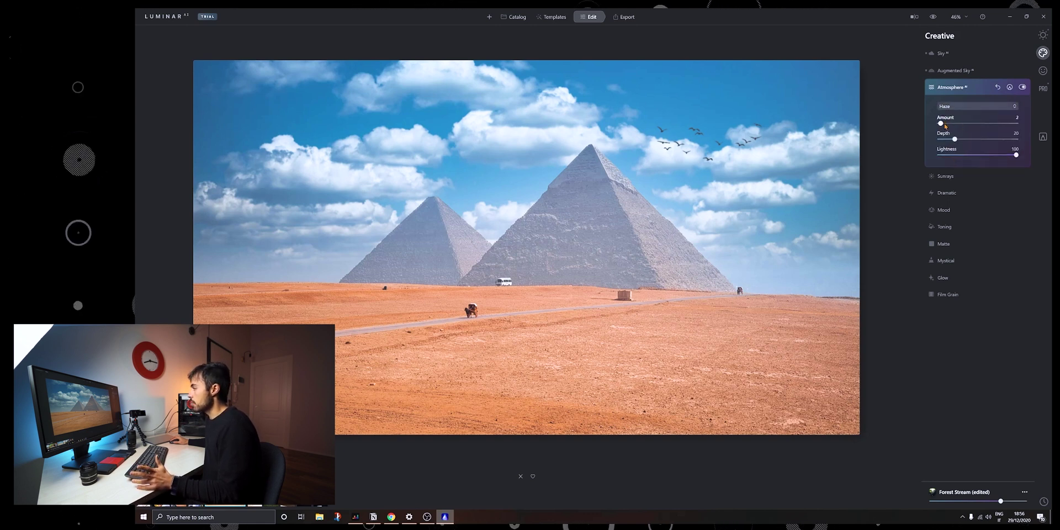
drag(944, 125, 970, 125)
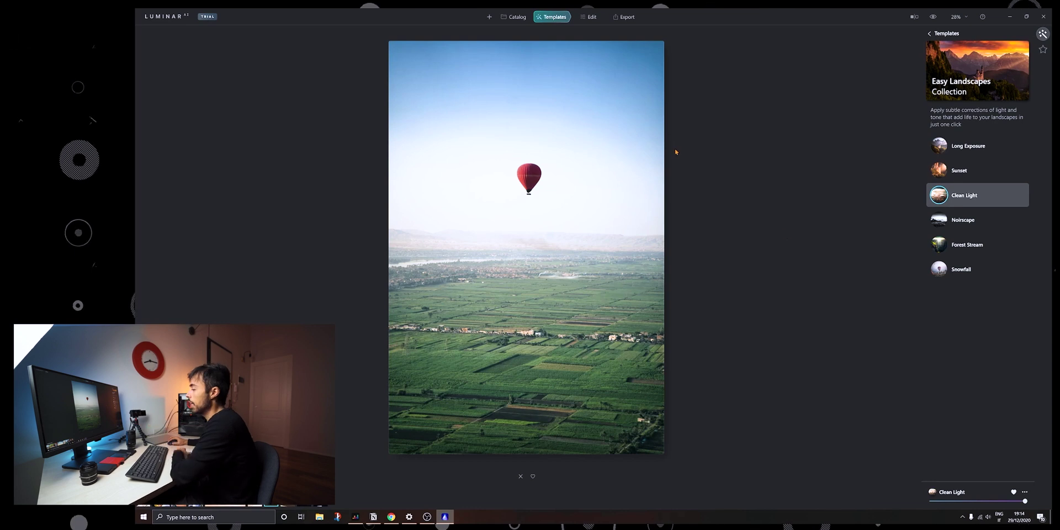
Go to the Edit workspace and advance to the next image, the temple columns photo
click(591, 17)
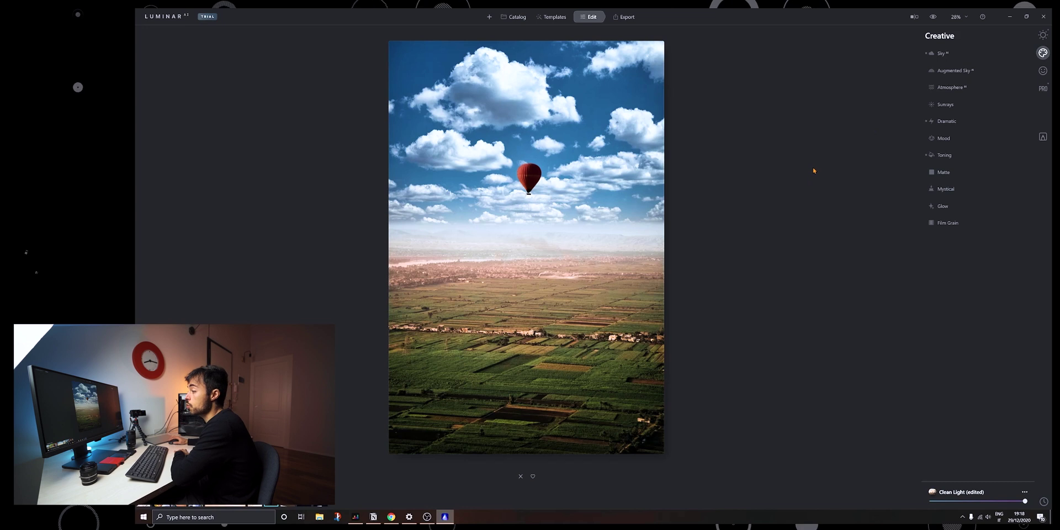
key(Right)
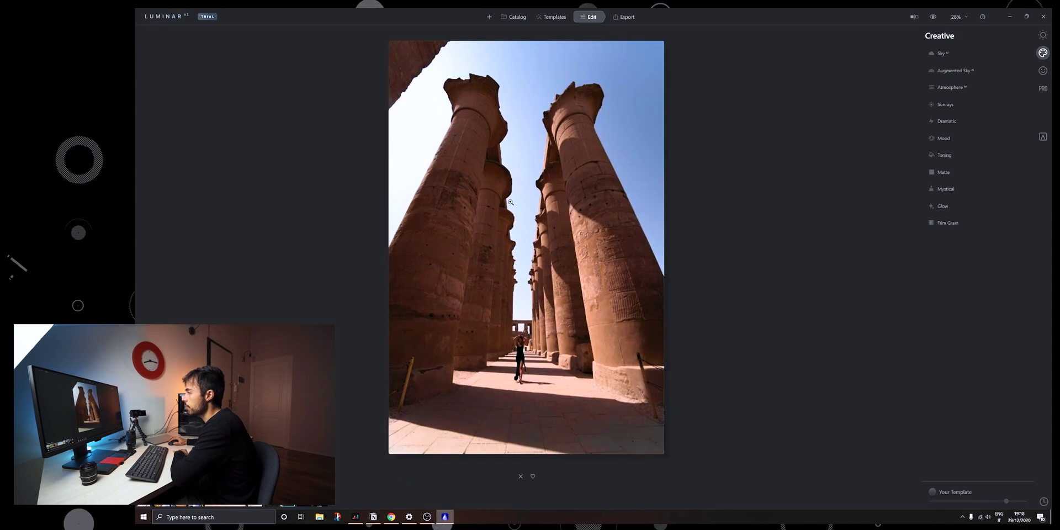
Paste the previous edits for a Dramatic Sky 4 sky, then set Sunrays Length 53 and Penetration 75
key(ctrl+shift+v)
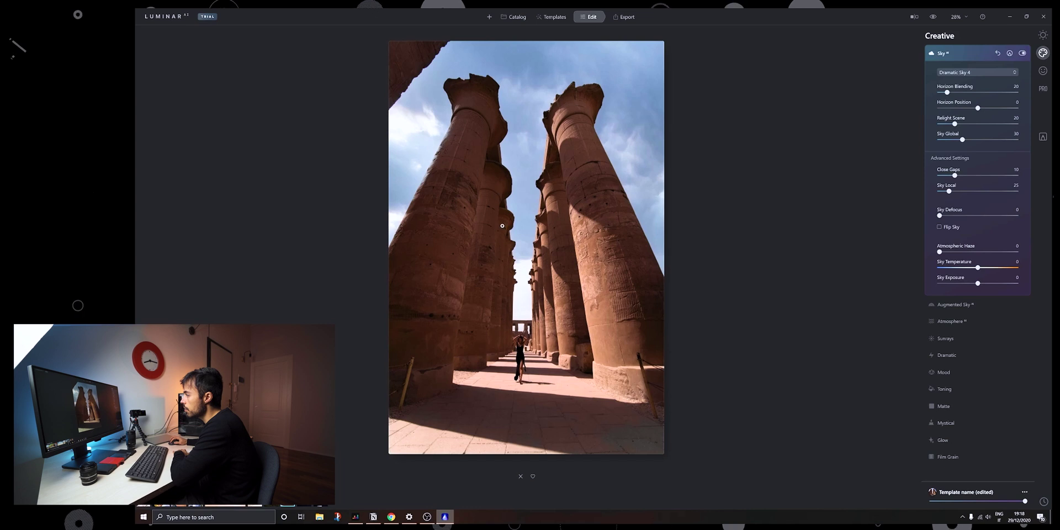
click(945, 339)
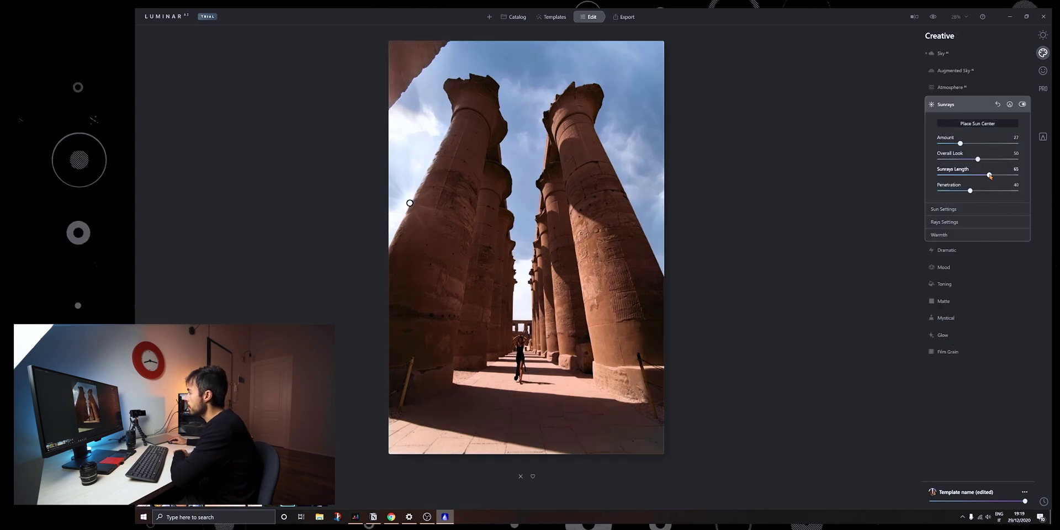
mouse_move(990, 176)
mouse_down()
mouse_move(980, 175)
mouse_move(997, 192)
mouse_up()
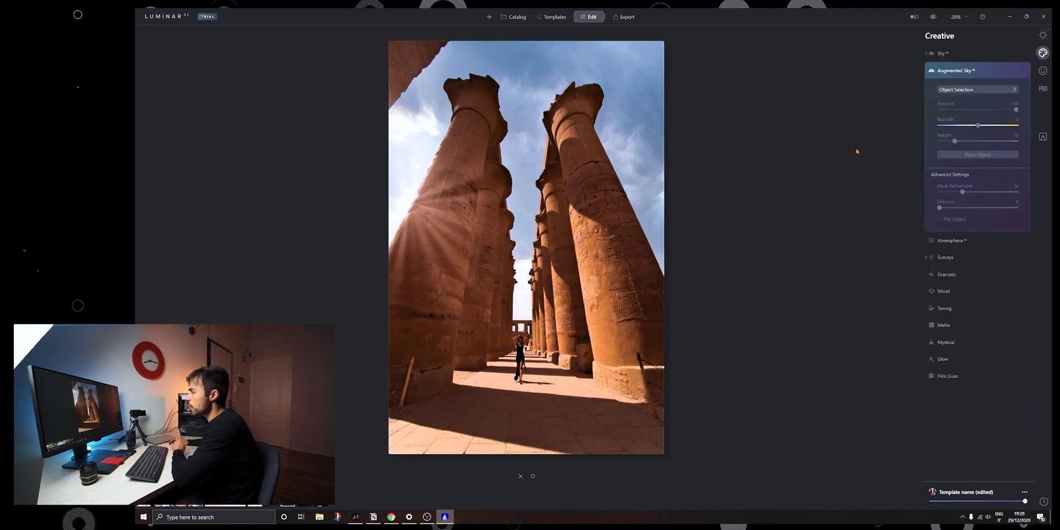
Add the Fireworks 1 sky object and move it up between the temple column tops
click(981, 90)
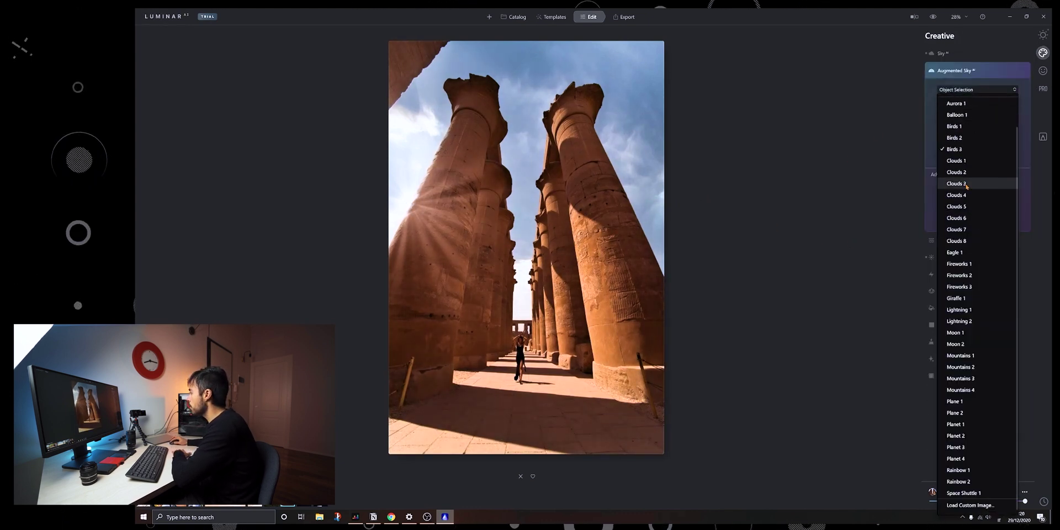
click(977, 184)
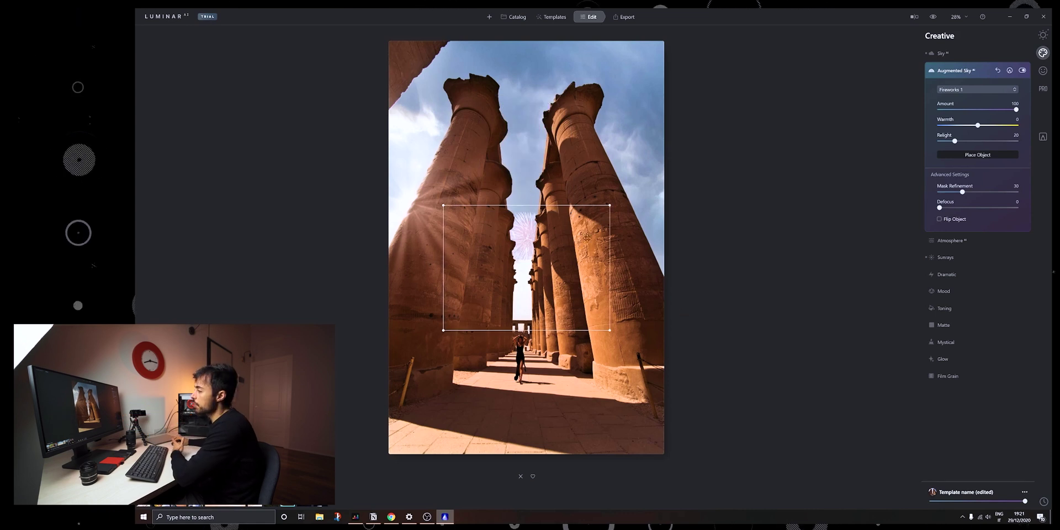
drag(523, 244, 534, 129)
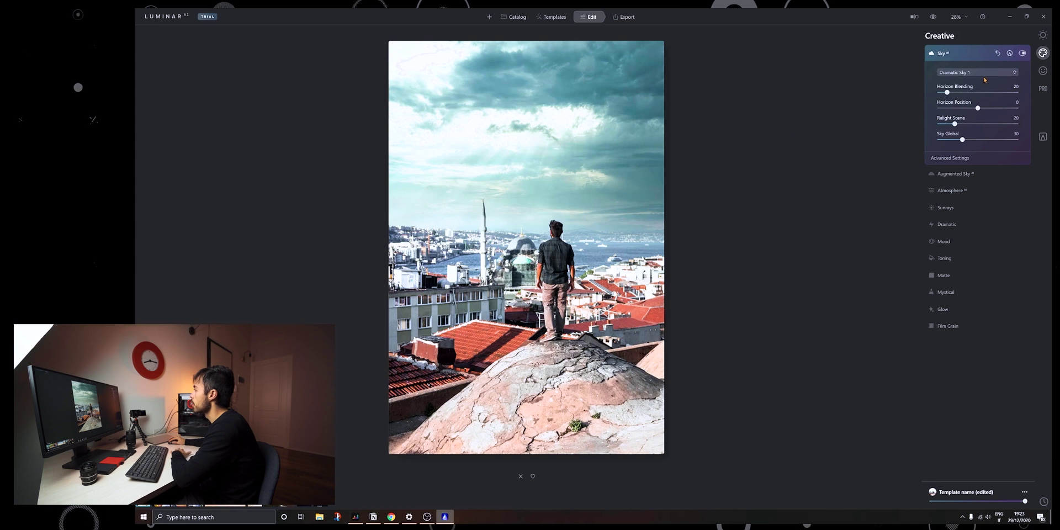
Undo back to the Blue Sky 6 sky with Horizon Blending 139 and Sky Global 77
key(ctrl+z)
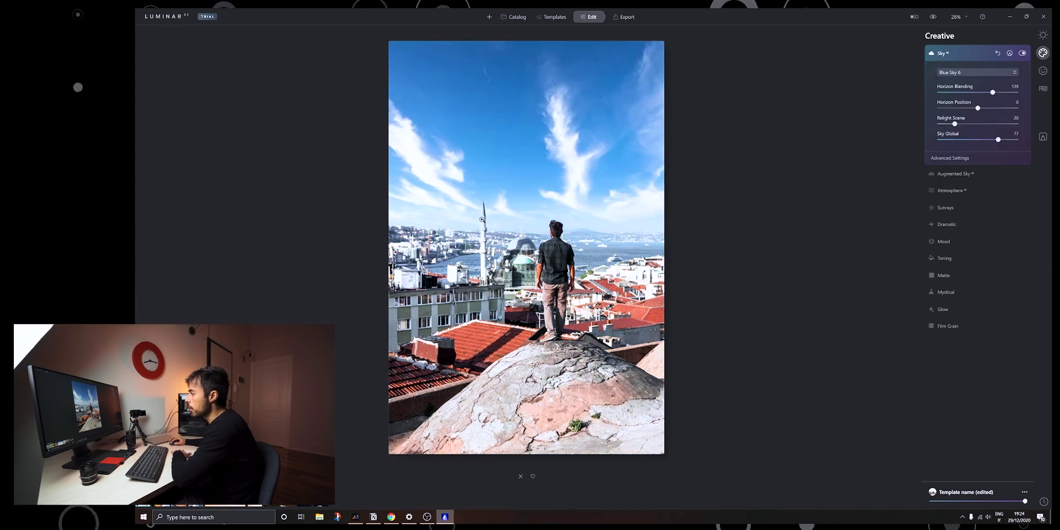
Zoom to 100% and erase the Sky AI mask over the minaret with a smaller brush
click(482, 219)
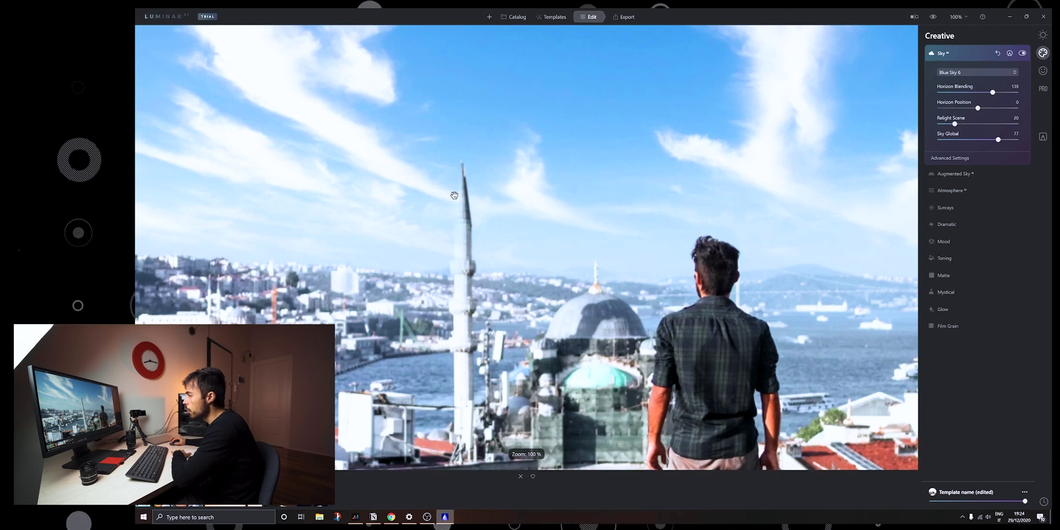
click(1009, 54)
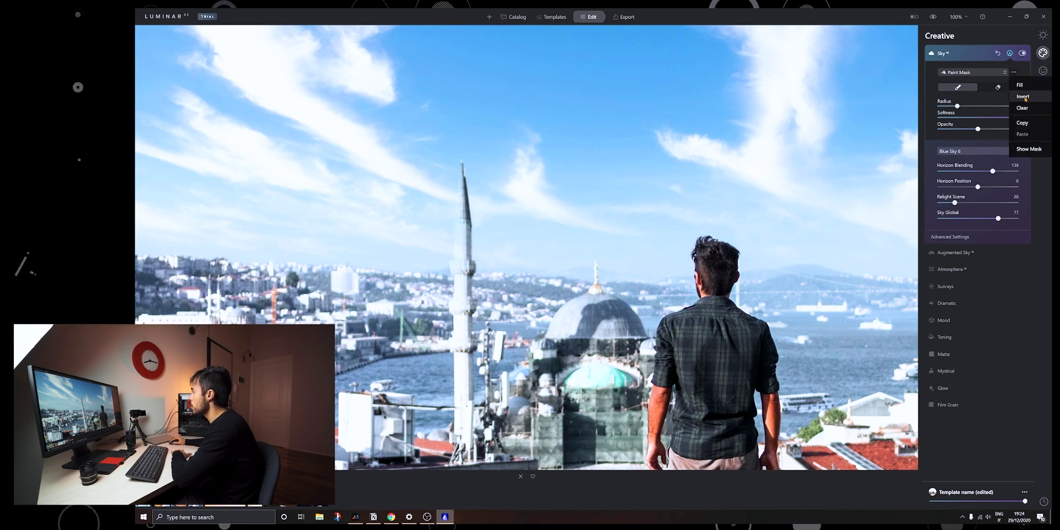
click(998, 88)
drag(957, 105, 940, 110)
mouse_move(459, 252)
mouse_down()
mouse_move(459, 191)
mouse_move(460, 351)
mouse_up()
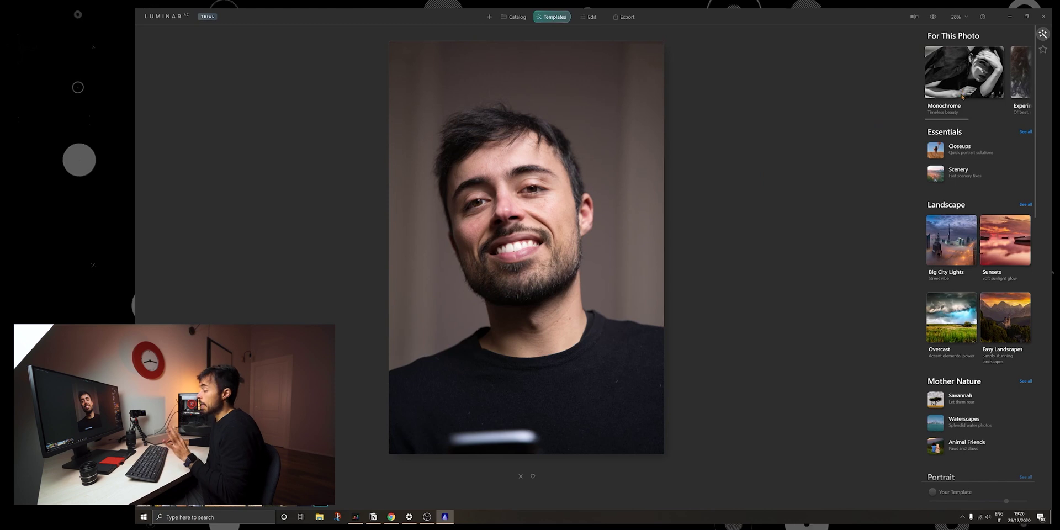
Apply the Closeups Brush Up template after briefly trying Midday, then check it in a before/after split
scroll(957, 117, right, 1)
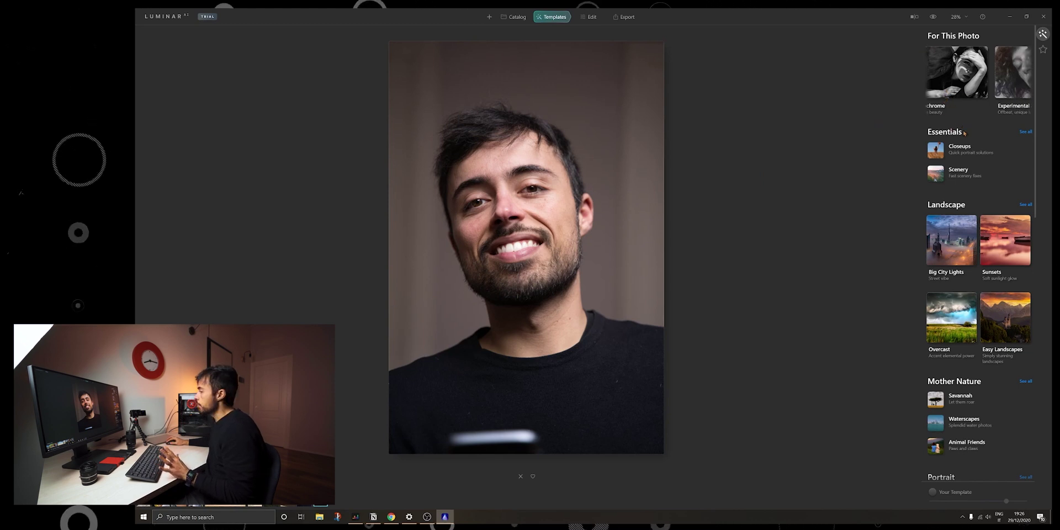
click(958, 152)
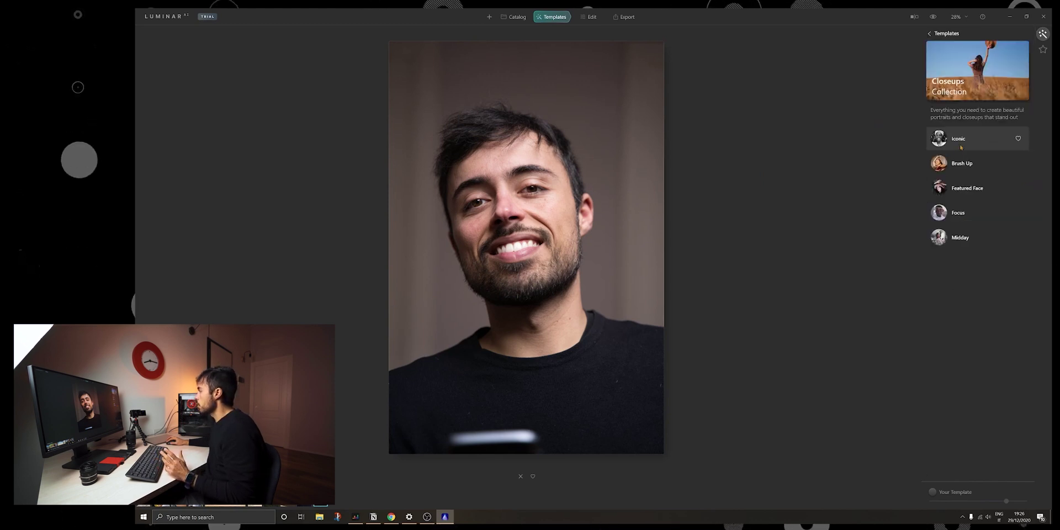
click(961, 165)
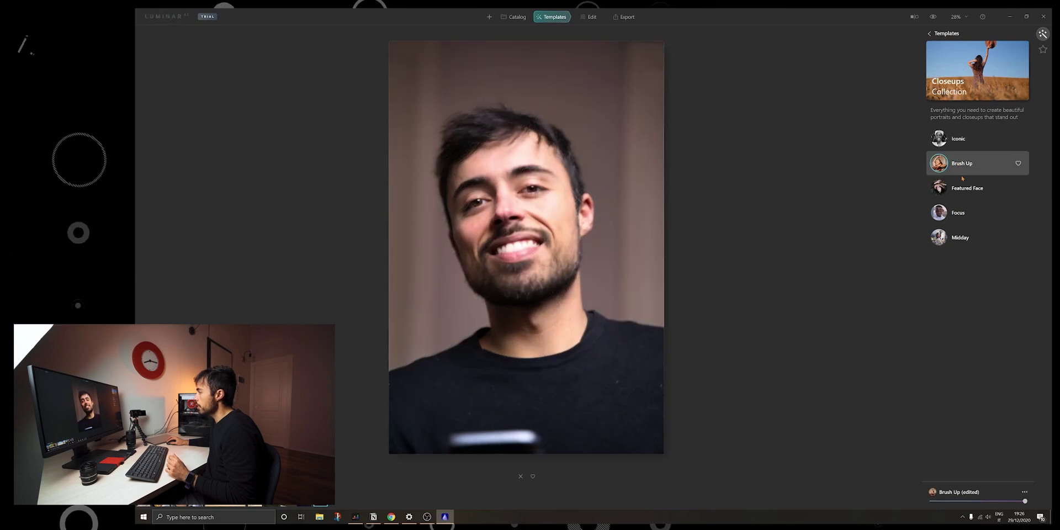
click(961, 237)
click(954, 163)
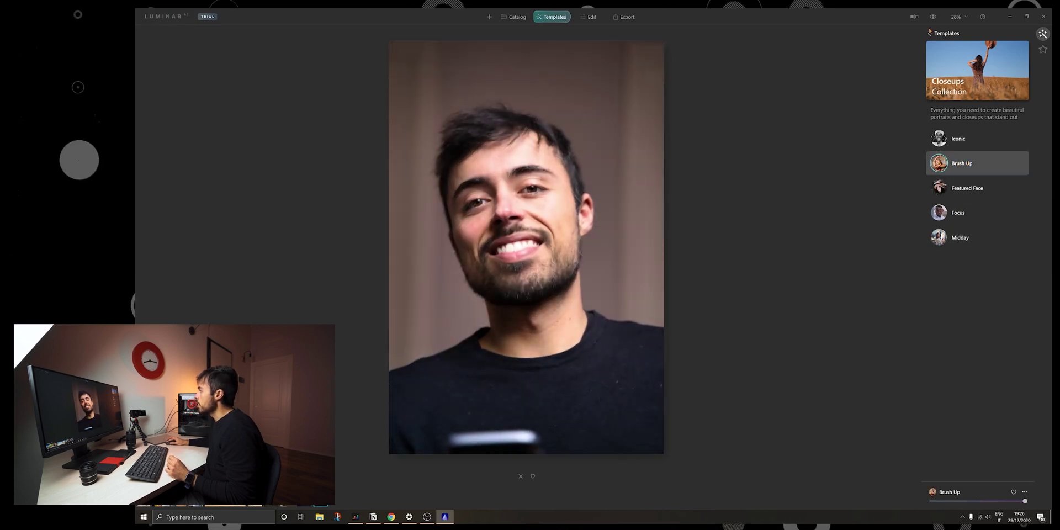
click(914, 17)
drag(522, 220, 560, 196)
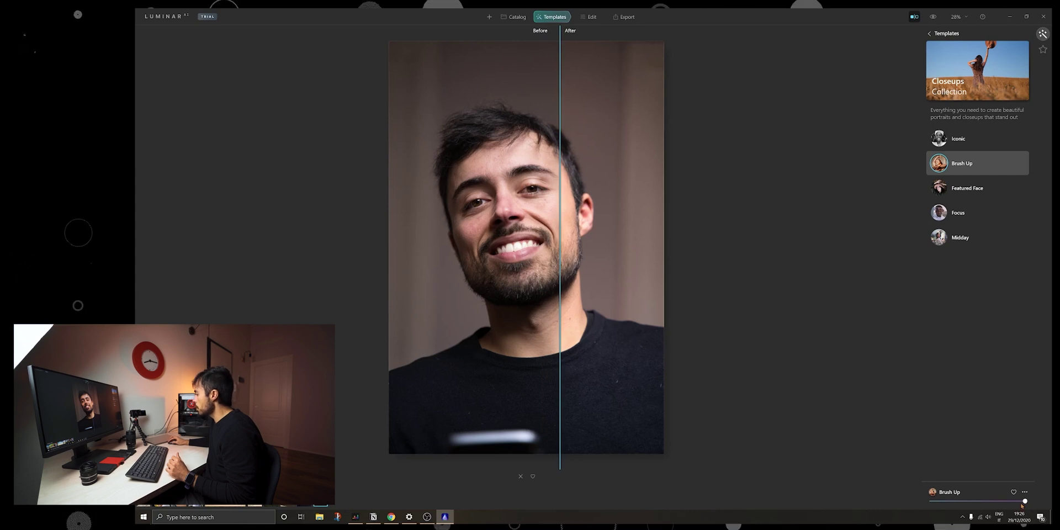
In Portrait's Face AI, set Face Light to 24 and Slim Face to 53
click(588, 17)
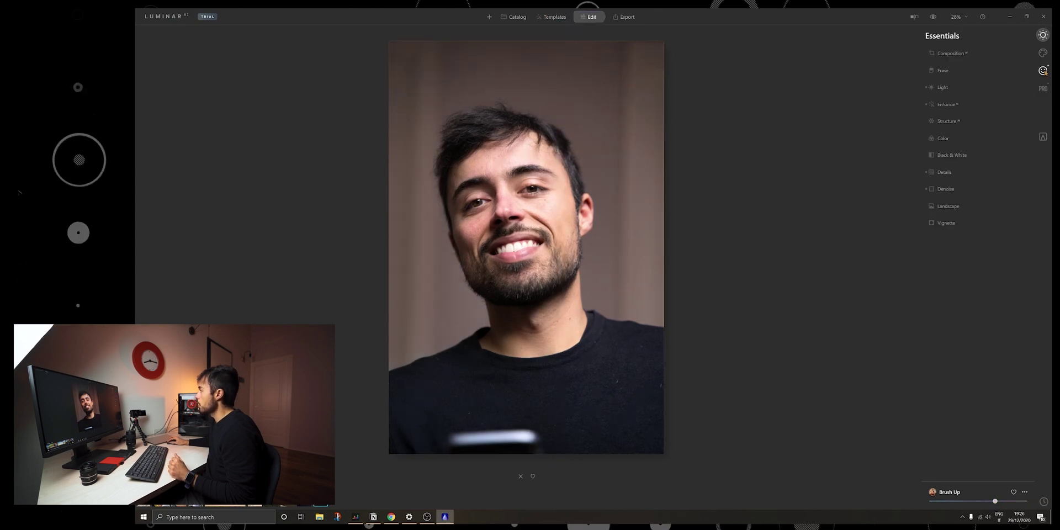
click(1043, 71)
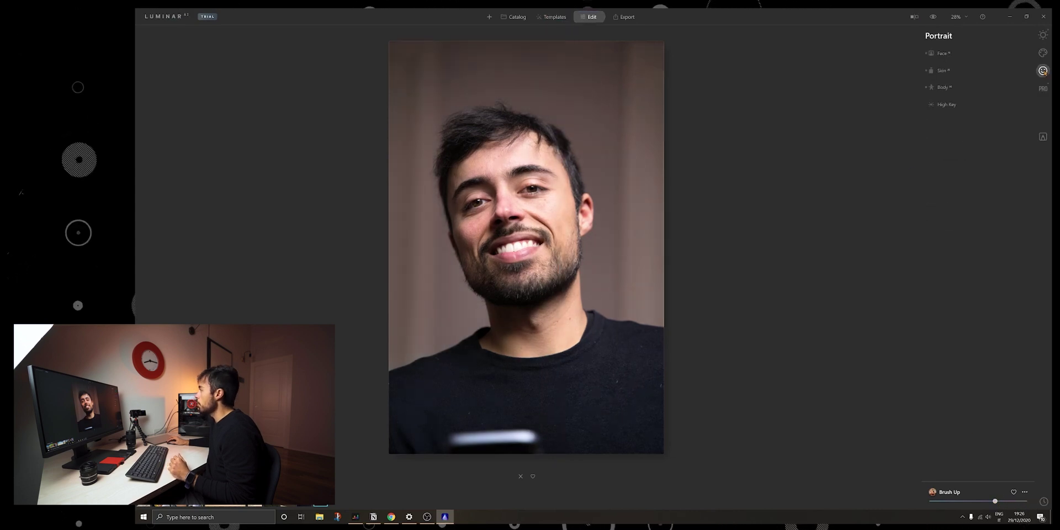
click(934, 56)
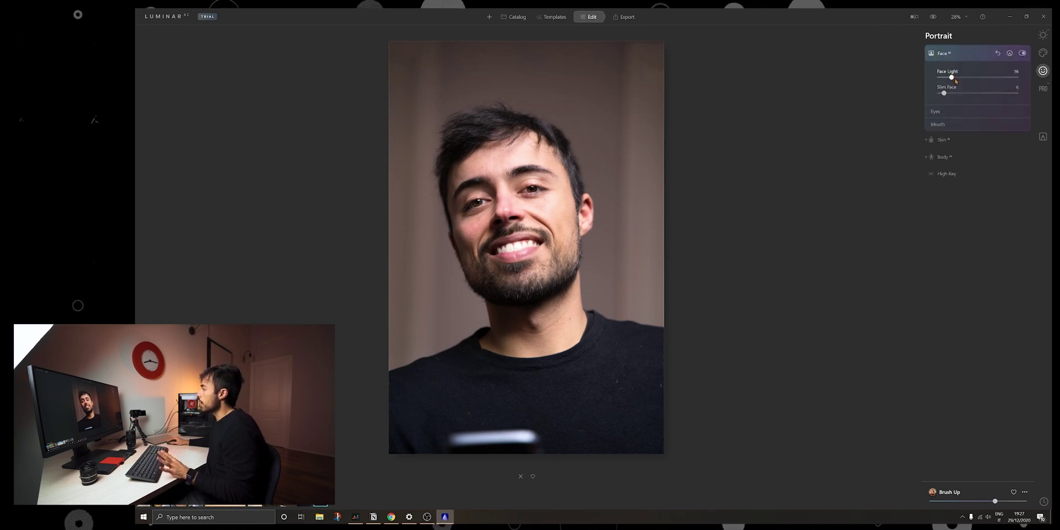
mouse_move(952, 80)
mouse_down()
mouse_move(988, 96)
mouse_move(980, 100)
mouse_up()
Ease Slim Face to 48, make the eyes green and boost Iris Flare to 67
click(936, 111)
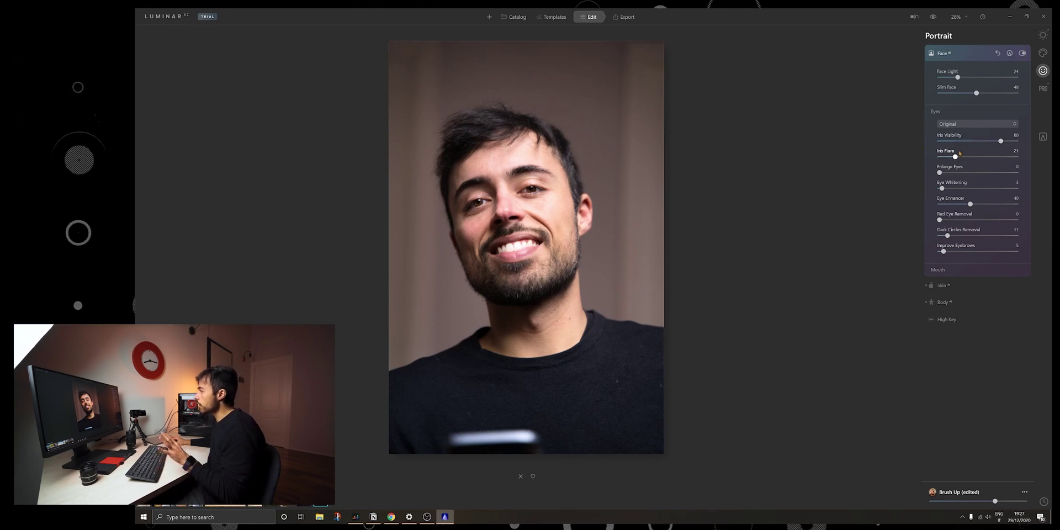
click(960, 124)
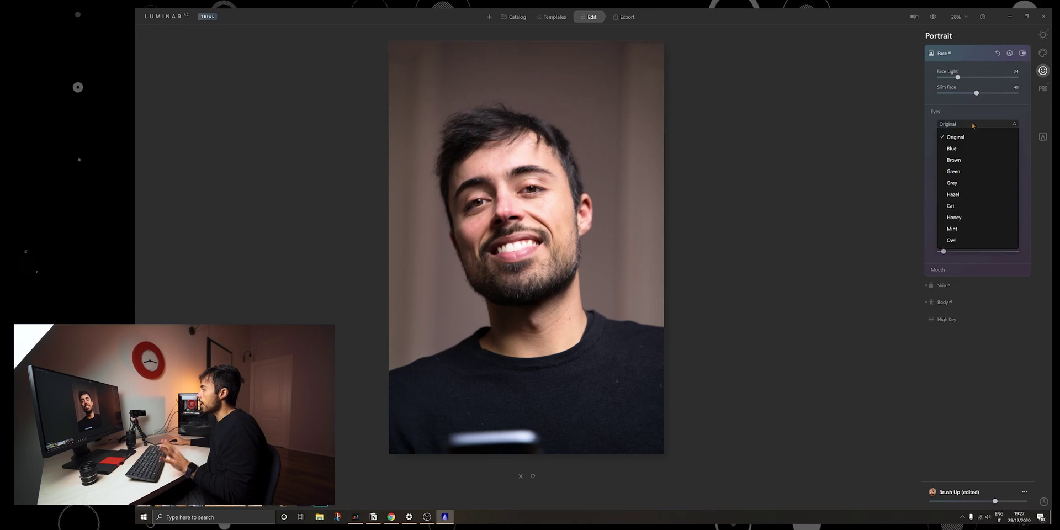
click(966, 172)
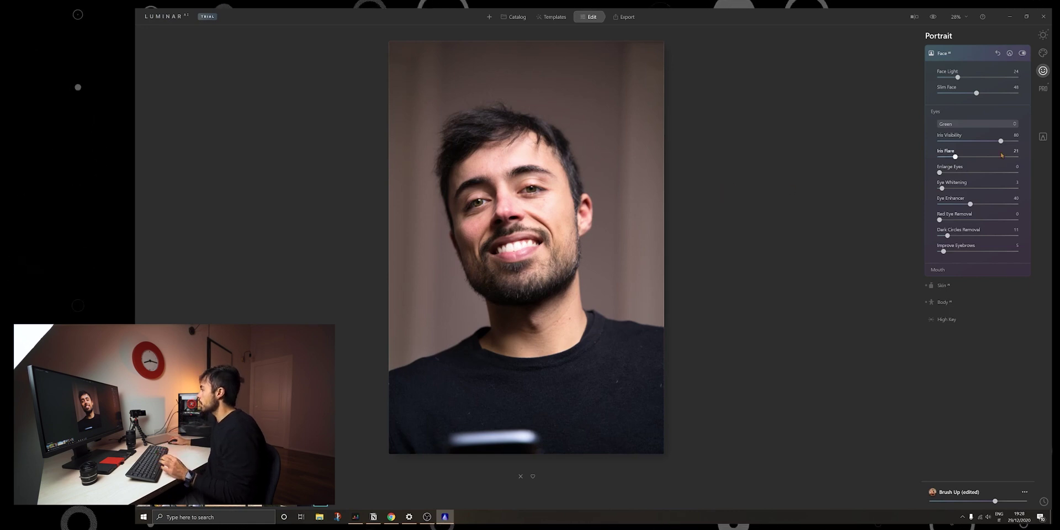
drag(955, 156, 992, 173)
Set Eye Whitening to 40, Dark Circles Removal to 73 and Improve Eyebrows to 55
click(971, 188)
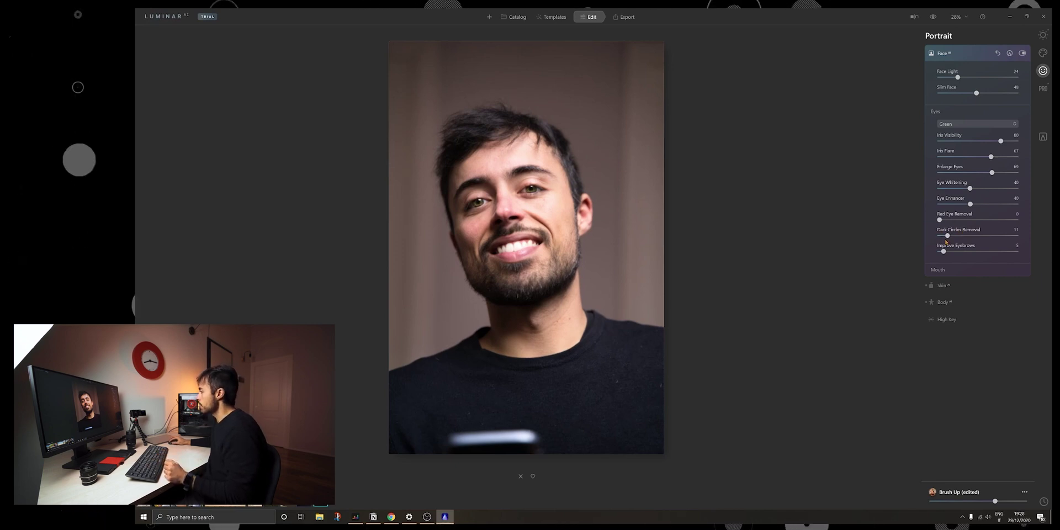
drag(947, 242, 993, 239)
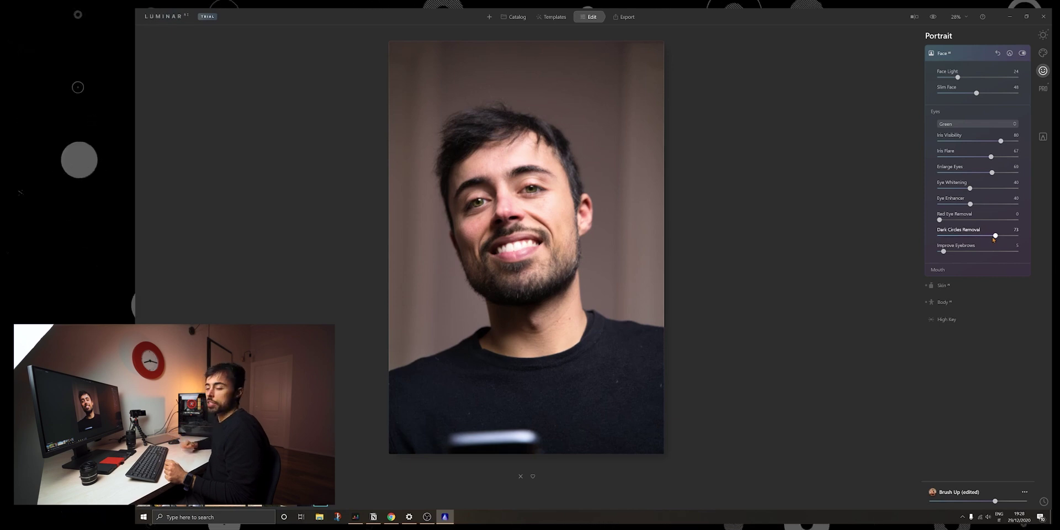
drag(944, 251, 982, 251)
click(960, 264)
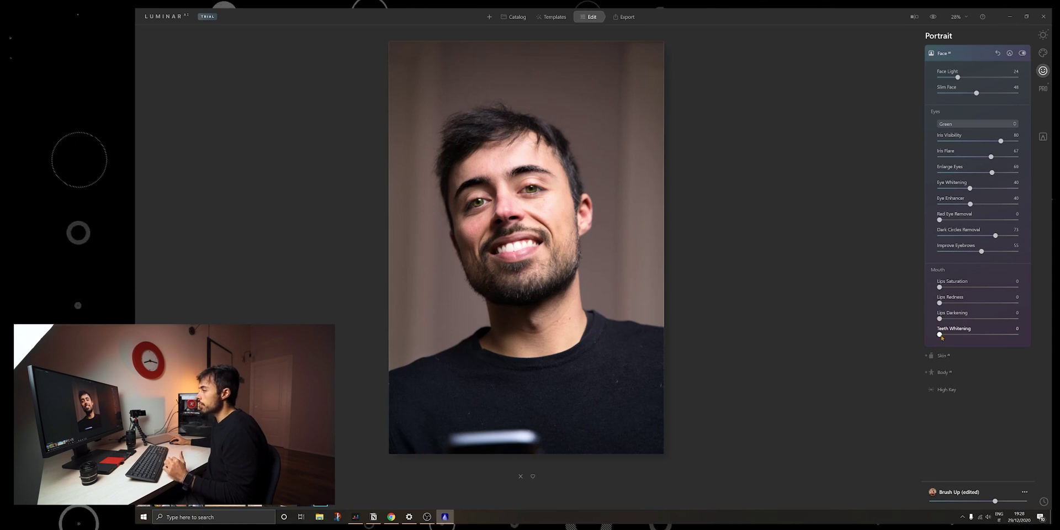
Raise Teeth Whitening to 100 and check it with the before/after comparison
drag(941, 336, 1021, 337)
key(backslash)
mouse_move(559, 260)
mouse_down()
mouse_move(466, 259)
mouse_move(556, 255)
mouse_up()
Set skin Amount 55, Shine Removal 62, enable Skin Defects Removal, then compare before/after across the face
key(backslash)
click(942, 356)
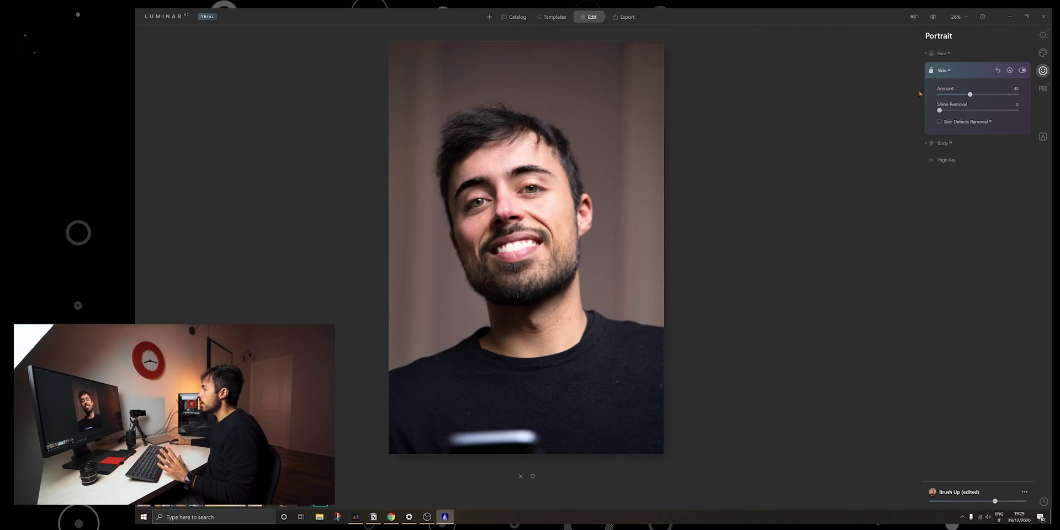
drag(979, 96, 1019, 96)
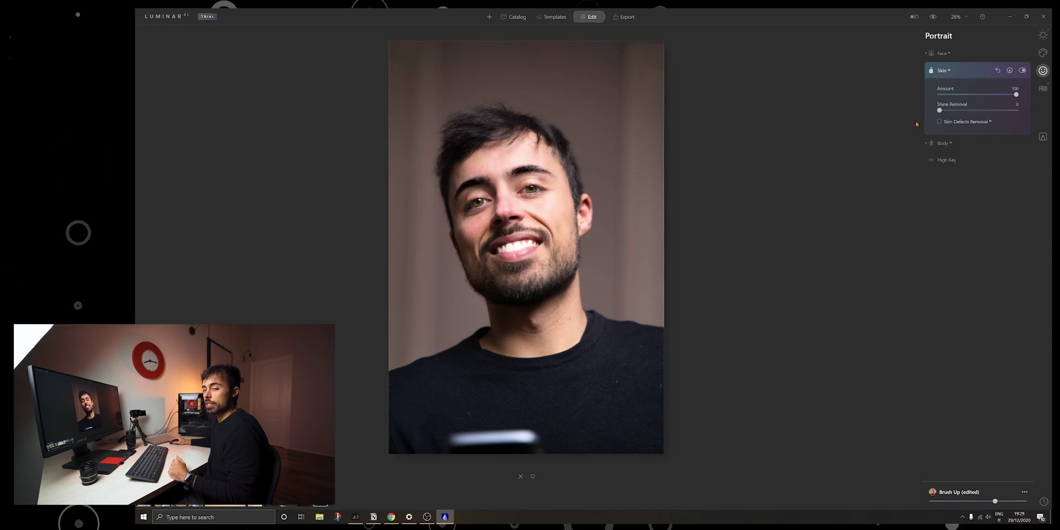
mouse_move(1001, 97)
mouse_down()
mouse_move(948, 99)
mouse_move(981, 99)
mouse_up()
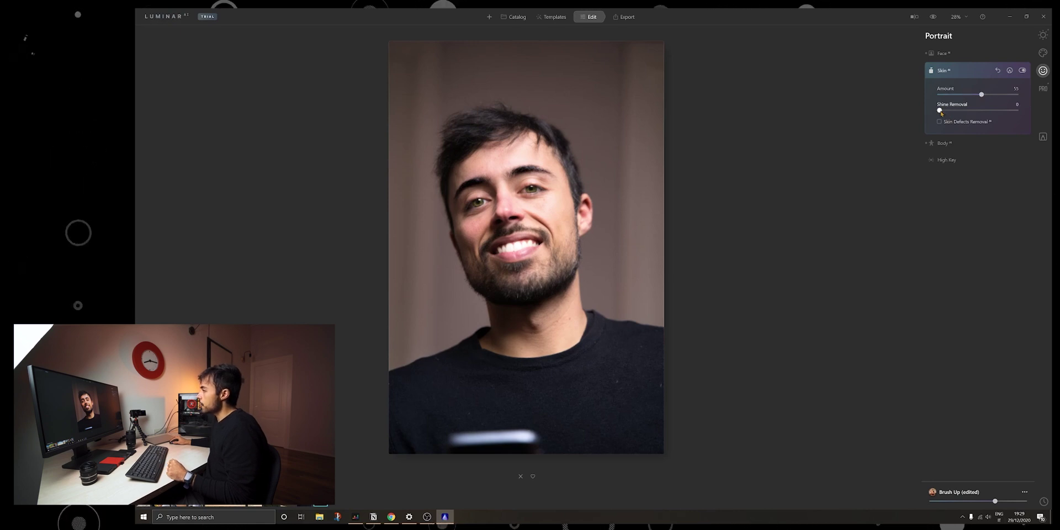
drag(940, 111, 989, 112)
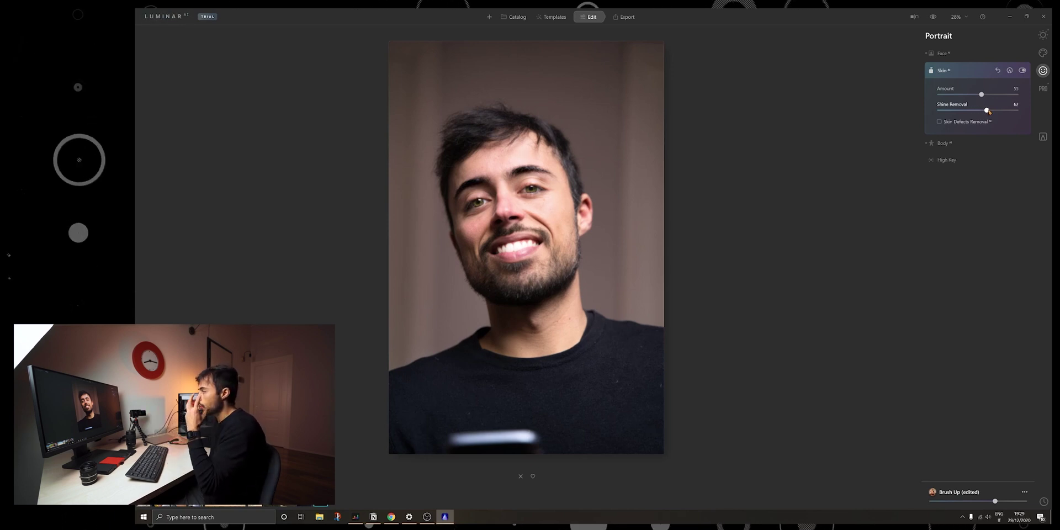
click(940, 123)
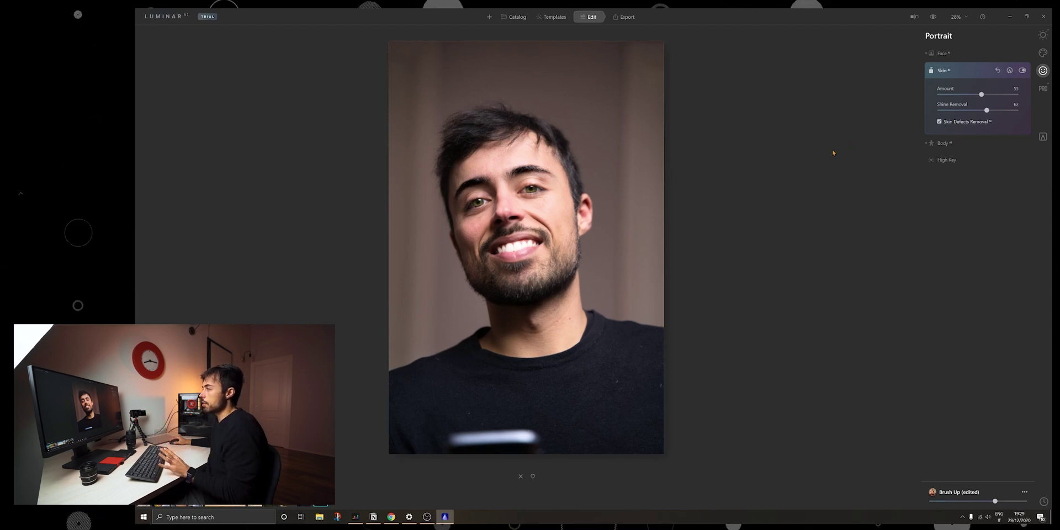
key(backslash)
drag(433, 209, 627, 209)
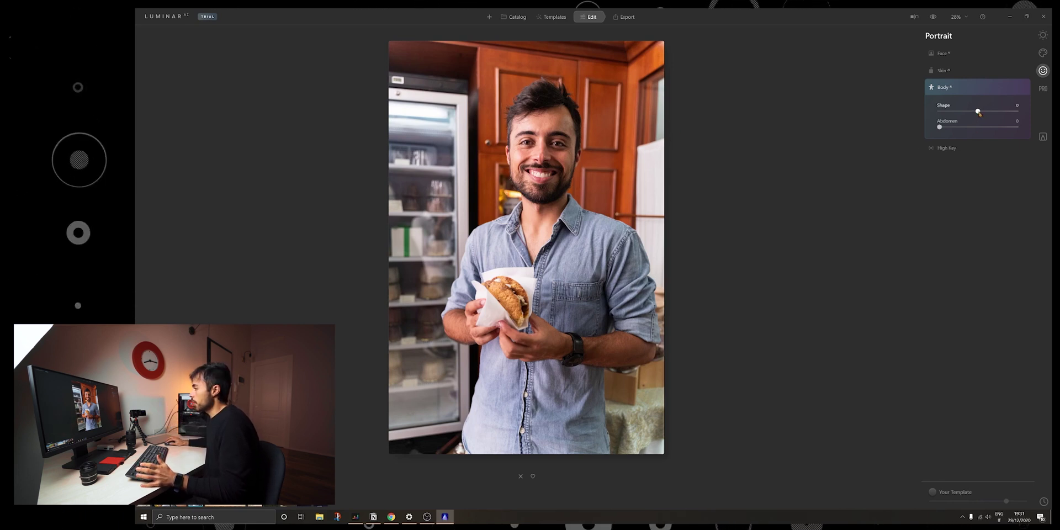
Set the man's Body Shape to -37 and briefly try High Key brightening
drag(978, 112, 885, 114)
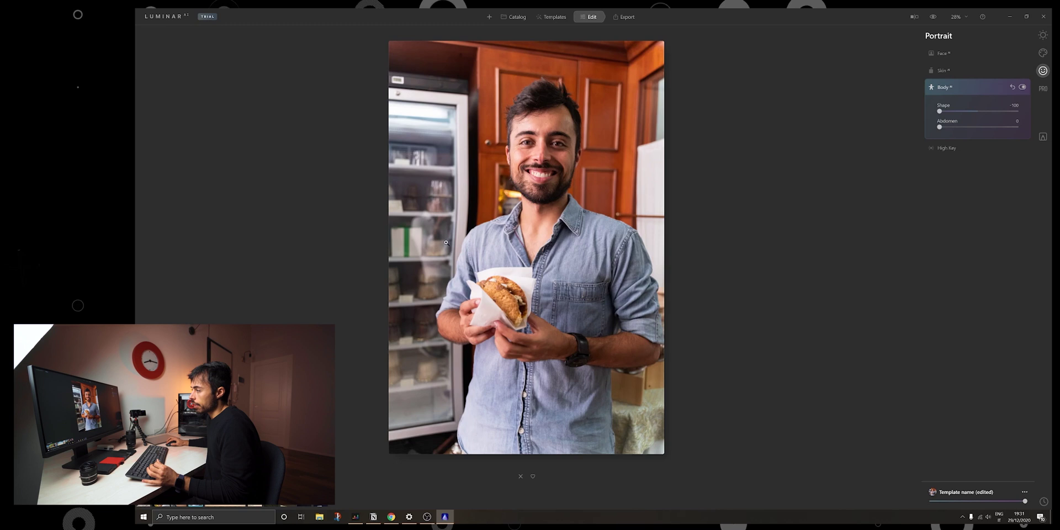
click(956, 111)
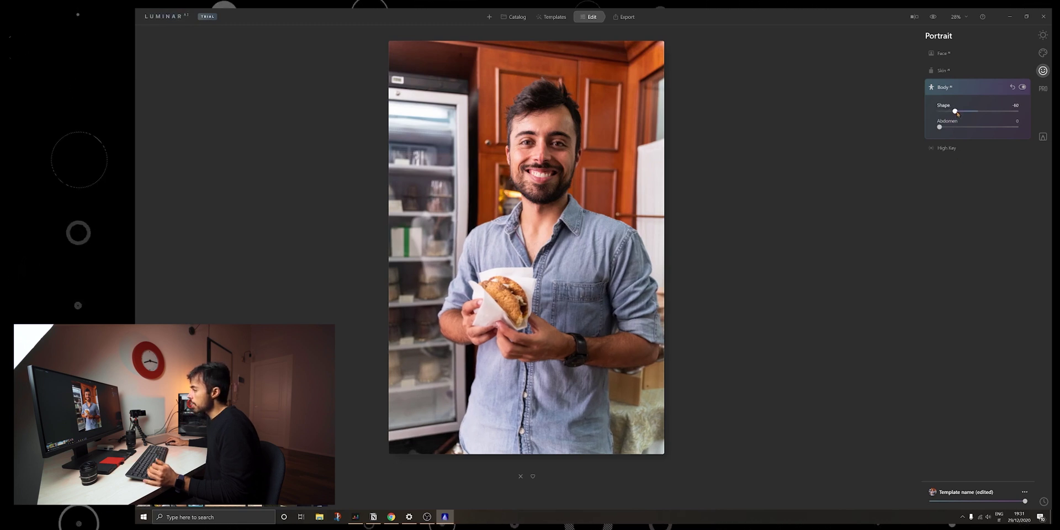
drag(956, 112, 963, 111)
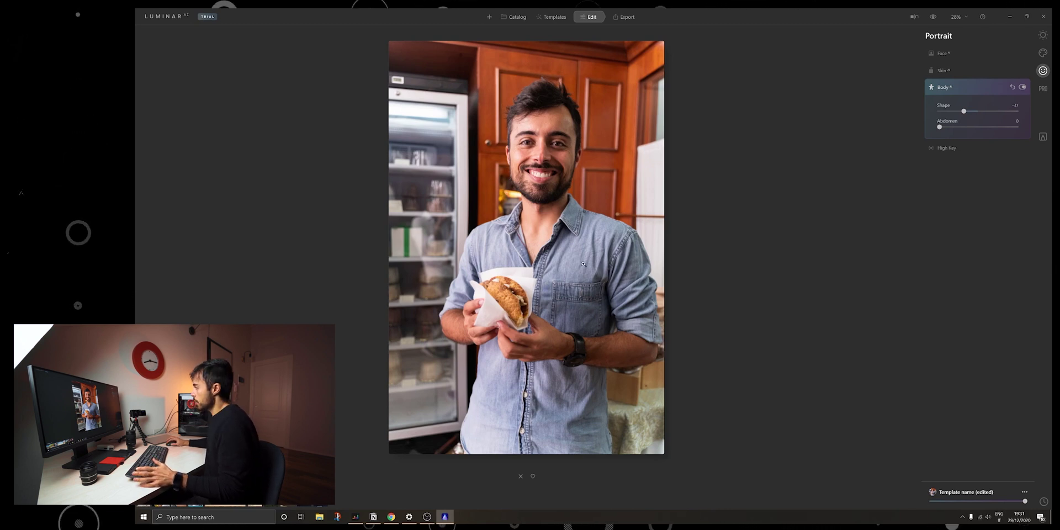
click(946, 148)
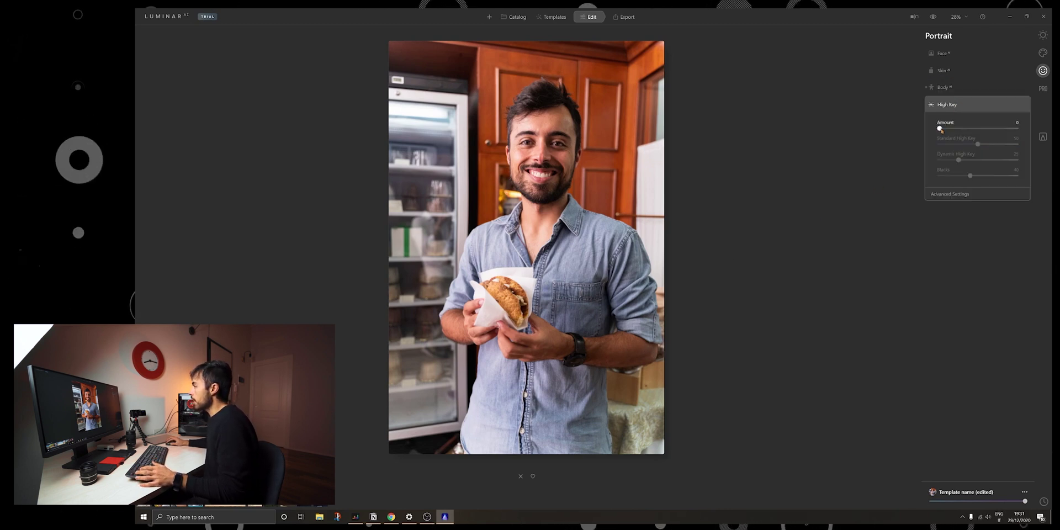
mouse_move(941, 129)
mouse_down()
mouse_move(978, 129)
mouse_move(942, 129)
mouse_up()
Adjust Slim Face, strongly smooth the man's skin, then move on to the stadium selfie
click(942, 53)
drag(938, 93, 986, 94)
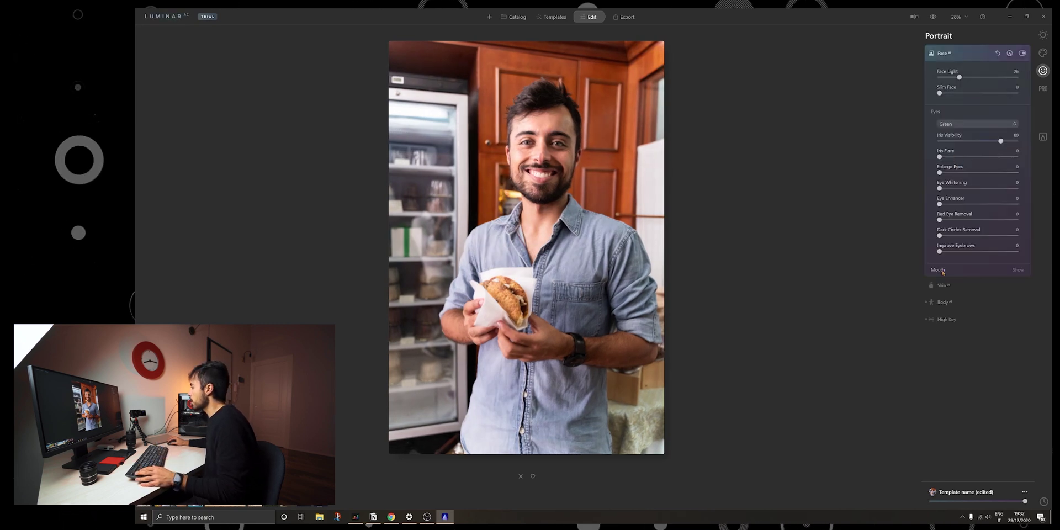
click(948, 271)
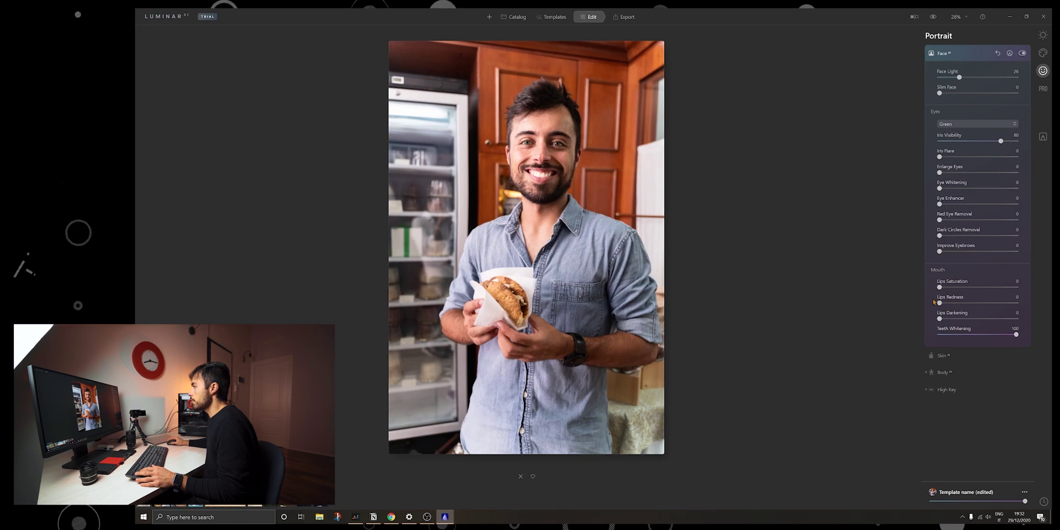
click(942, 345)
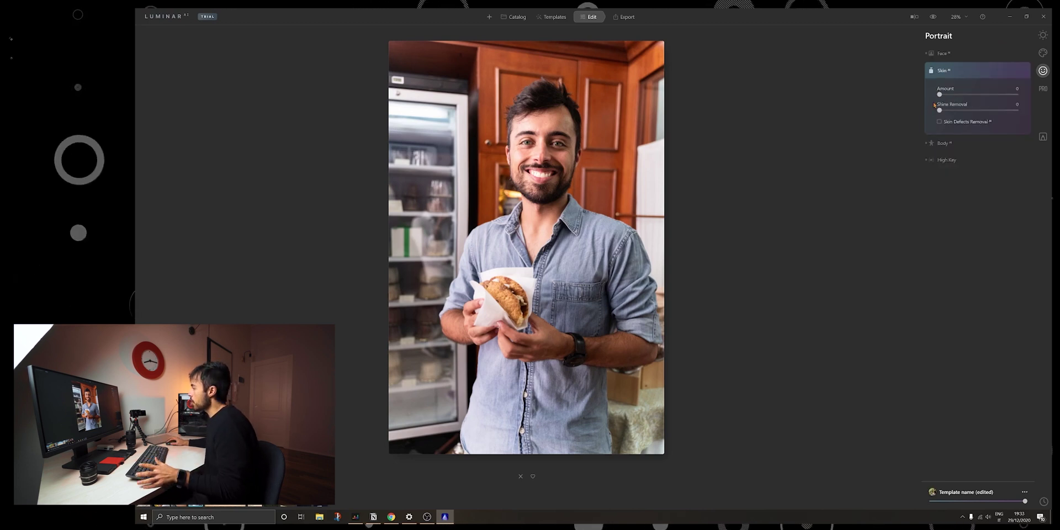
drag(948, 97, 1014, 95)
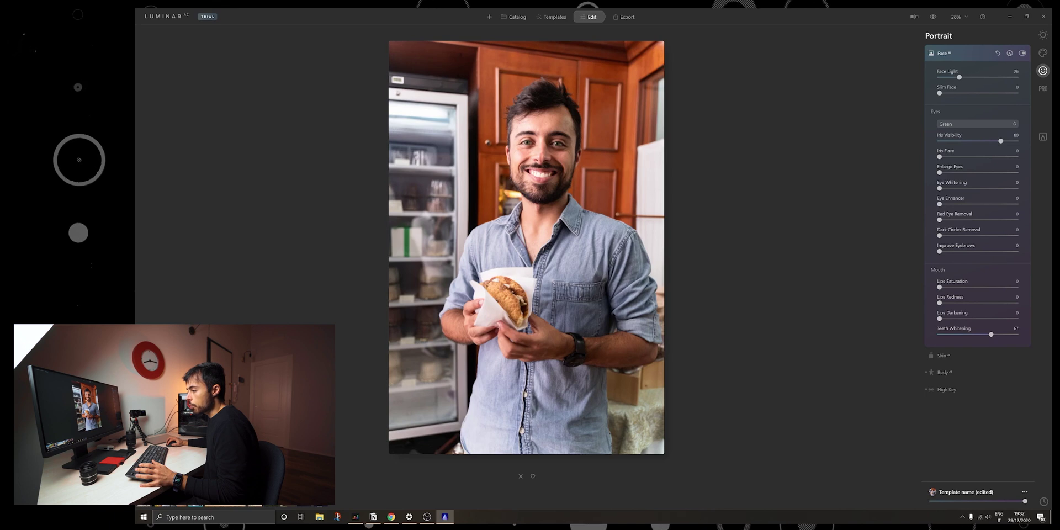
key(Right)
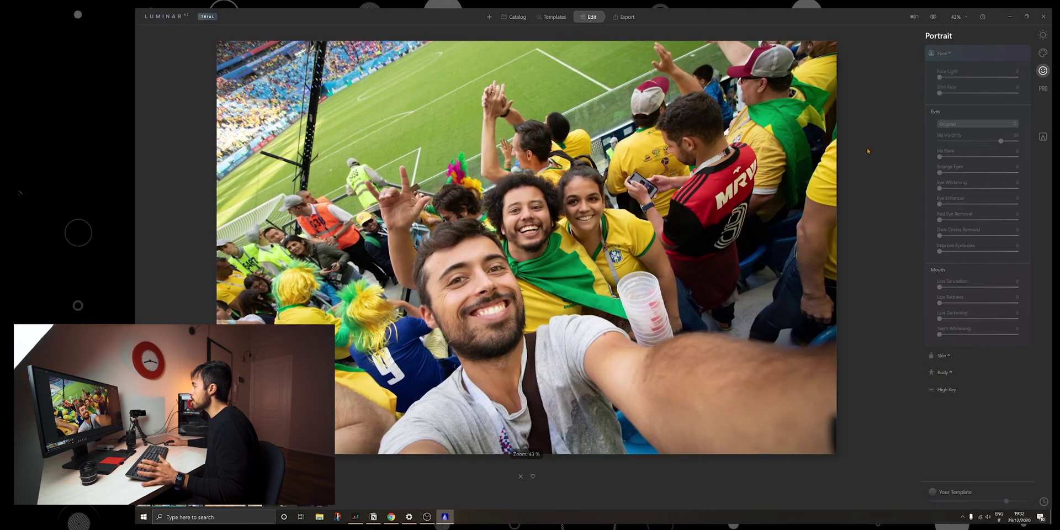
Set Face Light 20, Enlarge Eyes 53, Eye Enhancer 60, Improve Eyebrows 66 and Teeth Whitening 86
mouse_move(957, 81)
mouse_down()
mouse_move(981, 81)
mouse_move(945, 82)
mouse_move(986, 80)
mouse_move(965, 78)
mouse_move(955, 92)
mouse_up()
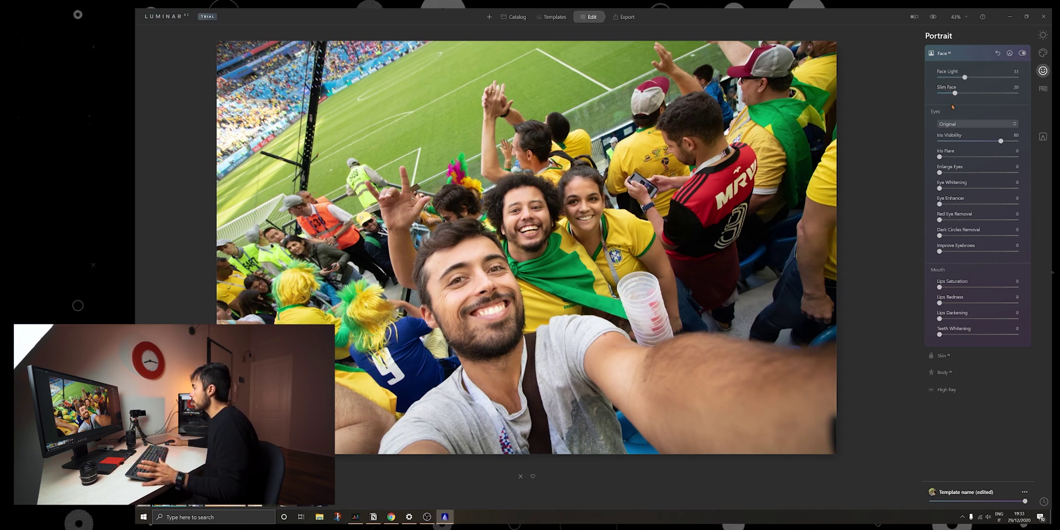
drag(939, 172, 980, 173)
drag(939, 203, 985, 203)
drag(939, 251, 990, 251)
drag(939, 334, 1005, 334)
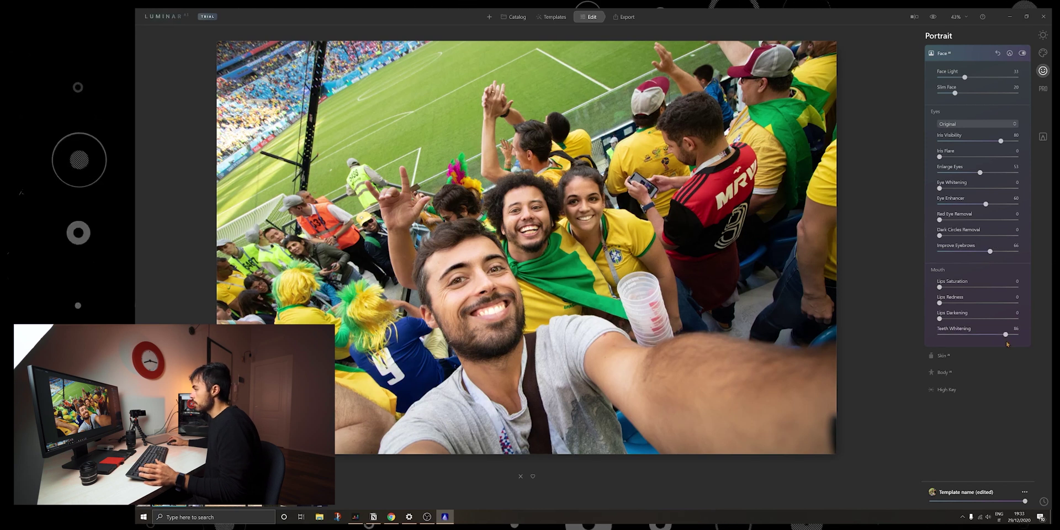
click(942, 356)
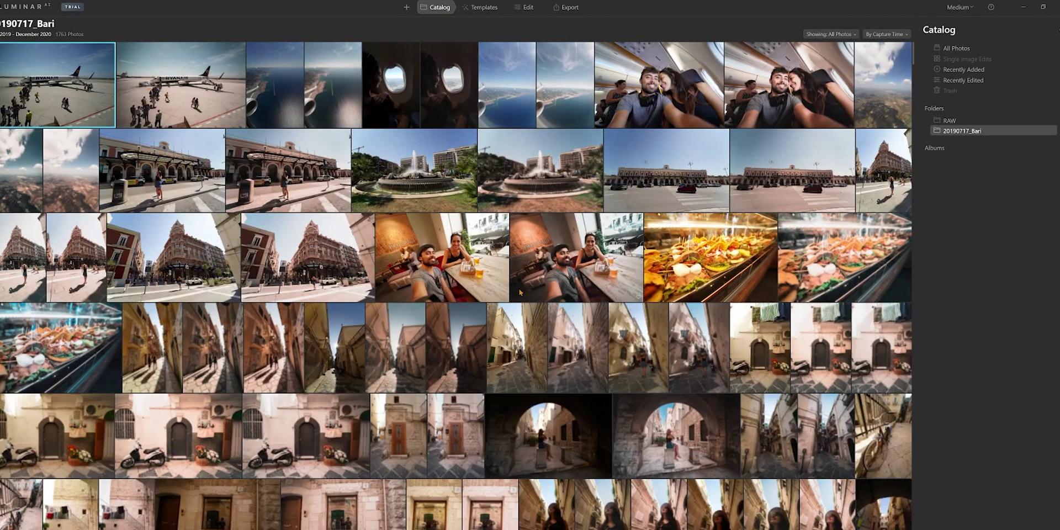
Scroll through the 20190717_Bari thumbnail grid to review its airport, street, café and food photos
scroll(520, 292, down, 15)
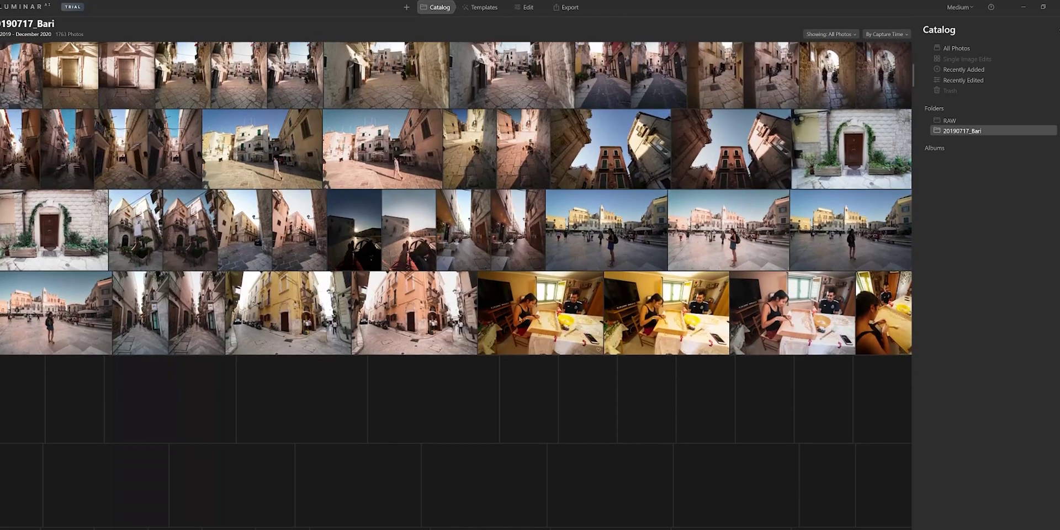
scroll(515, 316, down, 5)
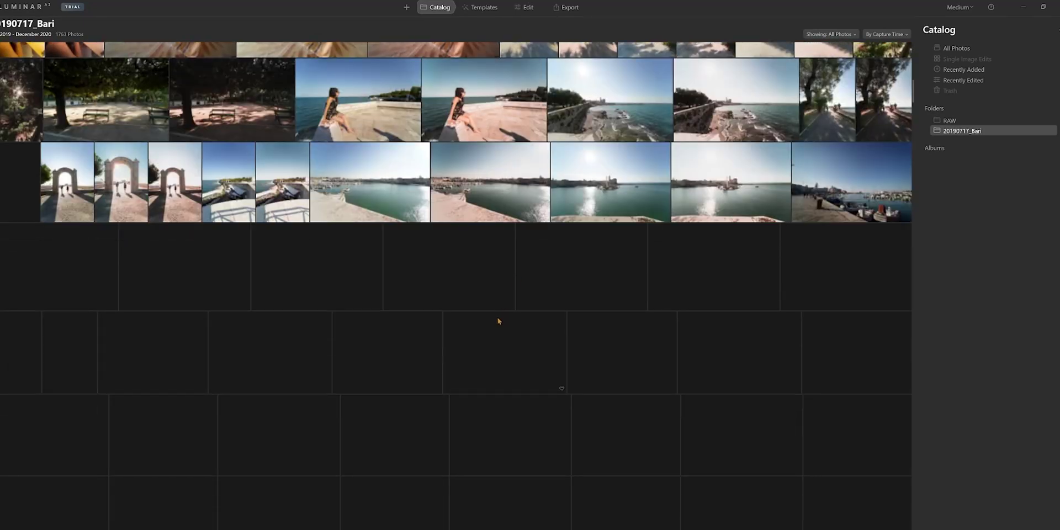
scroll(503, 318, down, 1)
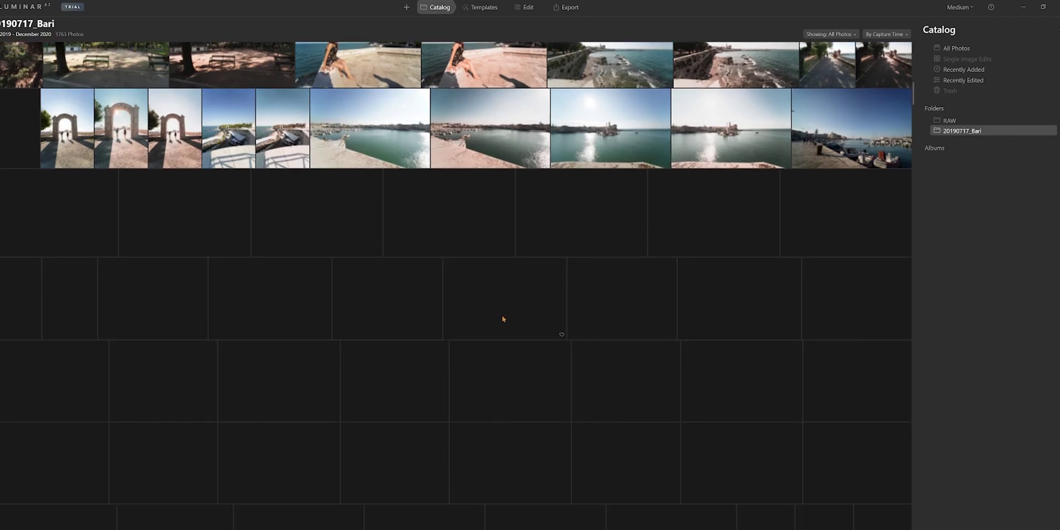
scroll(501, 318, down, 1)
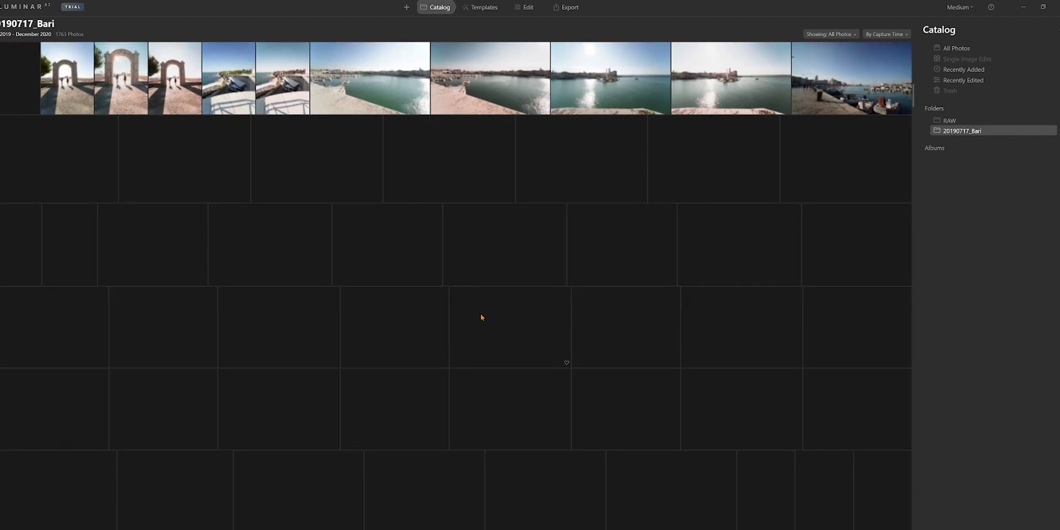
scroll(481, 317, down, 3)
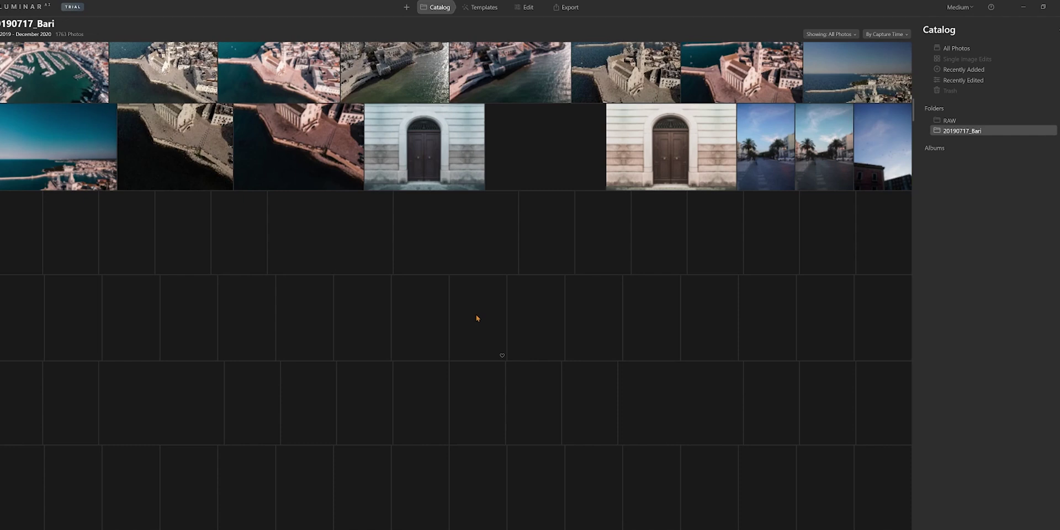
scroll(477, 318, down, 1)
scroll(475, 318, up, 6)
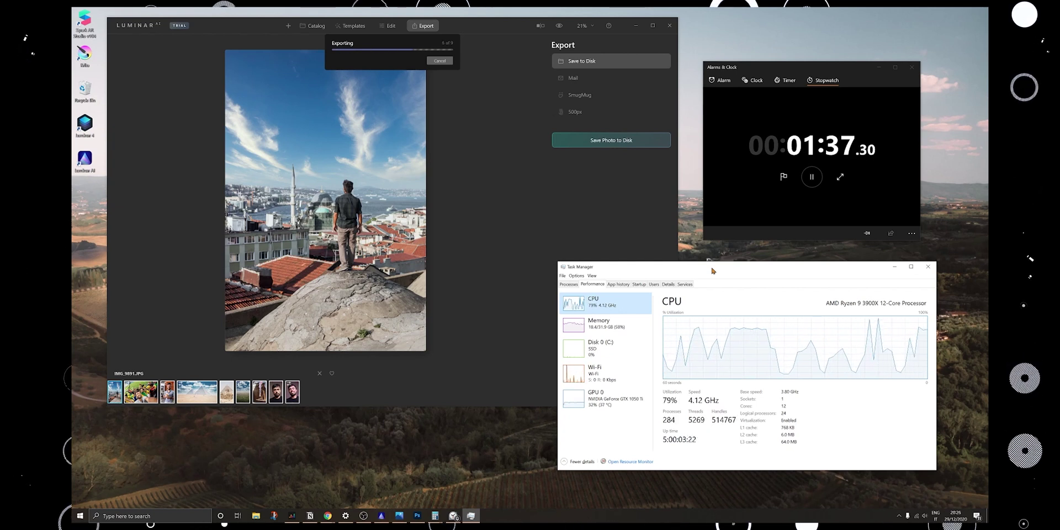
Stop the stopwatch at 02:29.51 once the nine-photo export to disk finishes
click(812, 177)
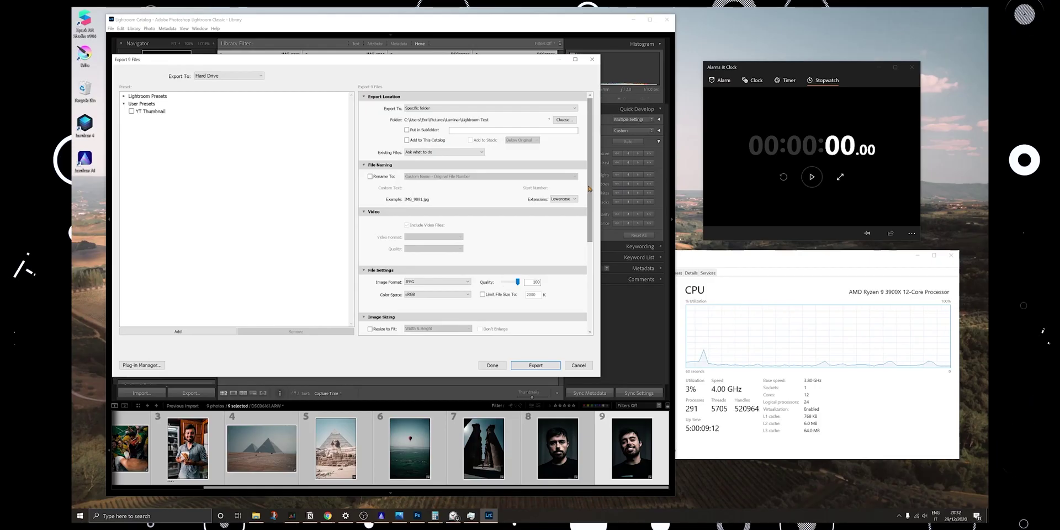
scroll(586, 231, down, 3)
Time Lightroom's Export 9 Files run while watching CPU usage, stopping the timer at 15.61 seconds
scroll(582, 295, up, 3)
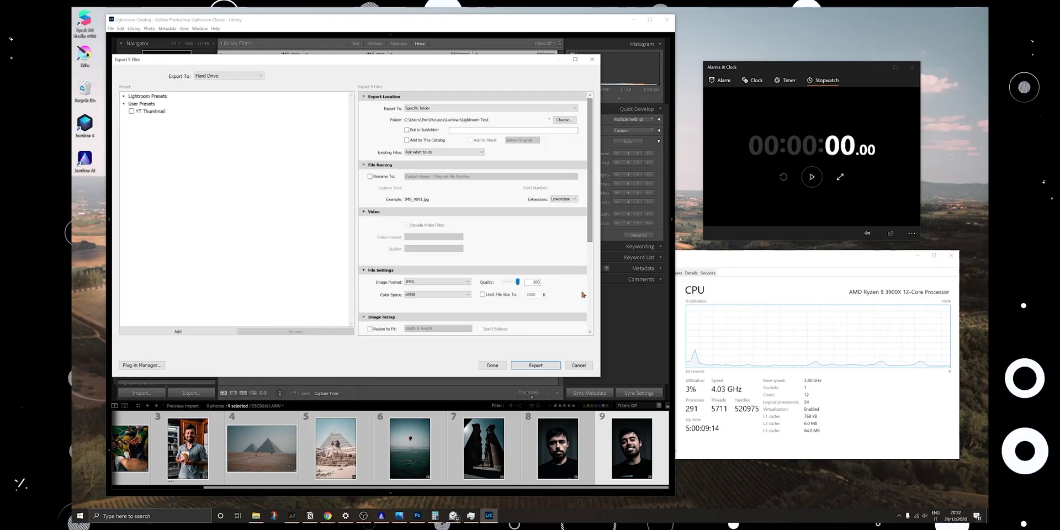
click(814, 181)
click(534, 365)
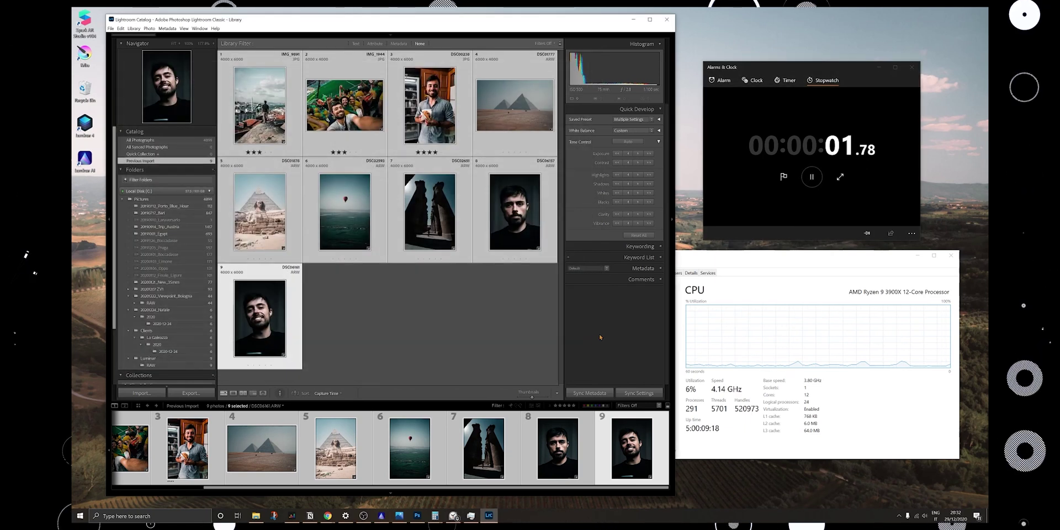
mouse_move(395, 36)
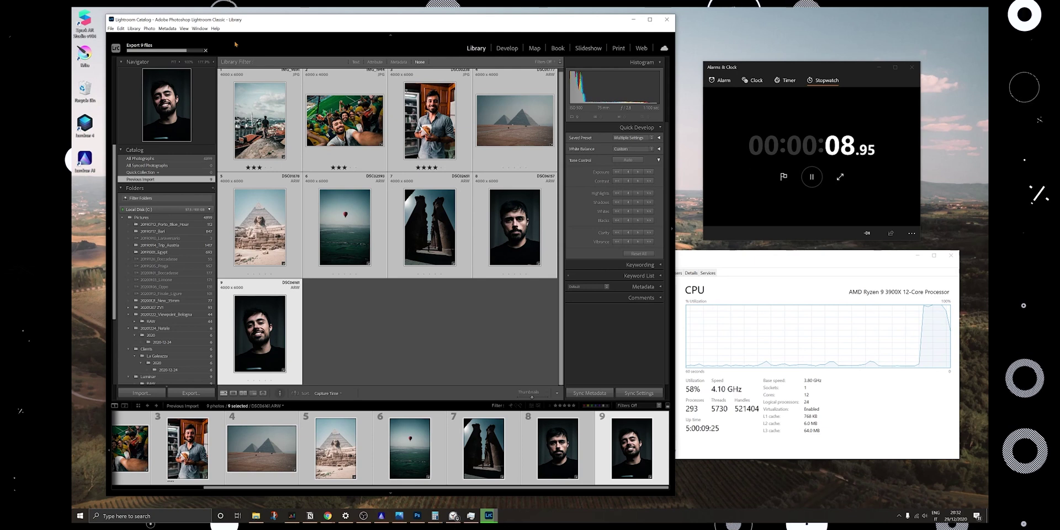
click(754, 261)
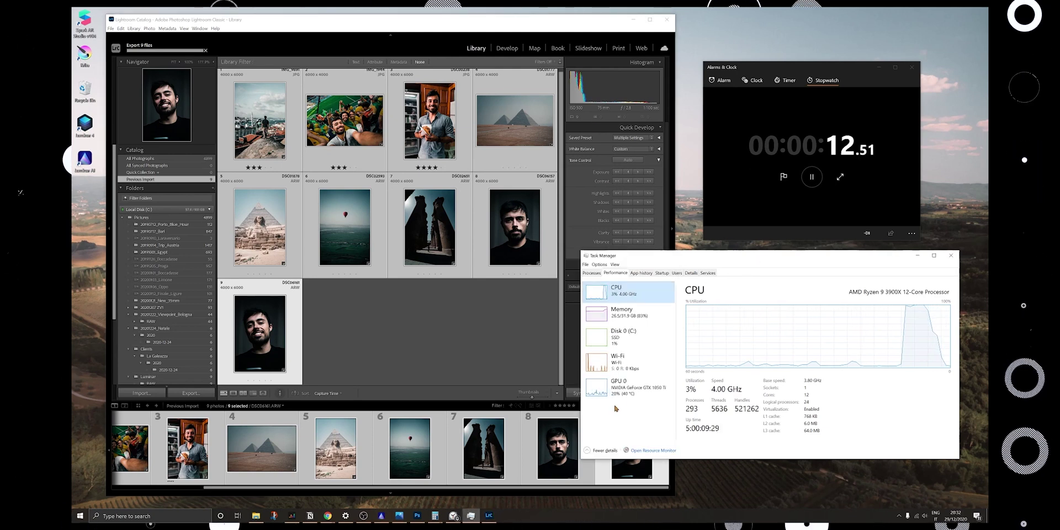
click(812, 176)
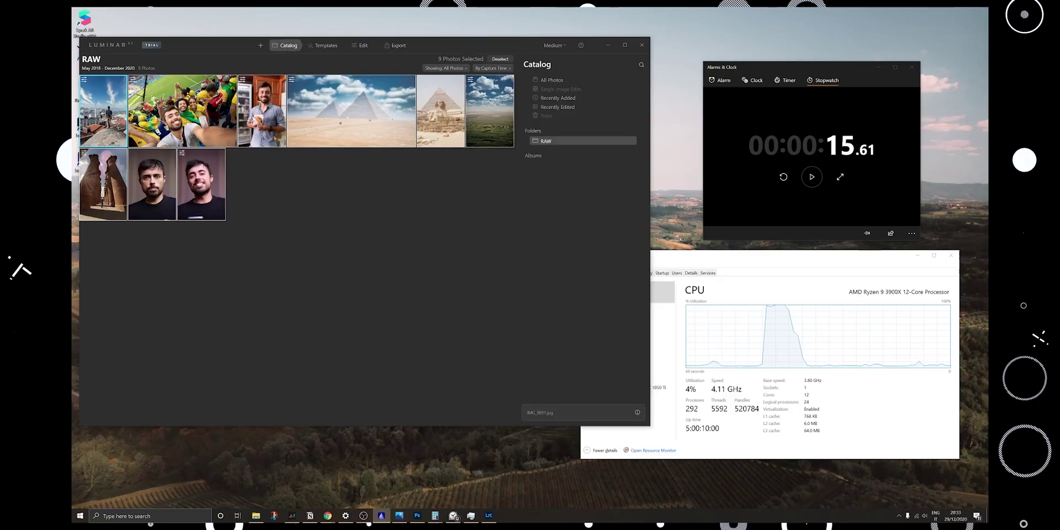
Mark the last photo in the catalog as a favourite
right_click(119, 113)
mouse_move(166, 151)
click(221, 194)
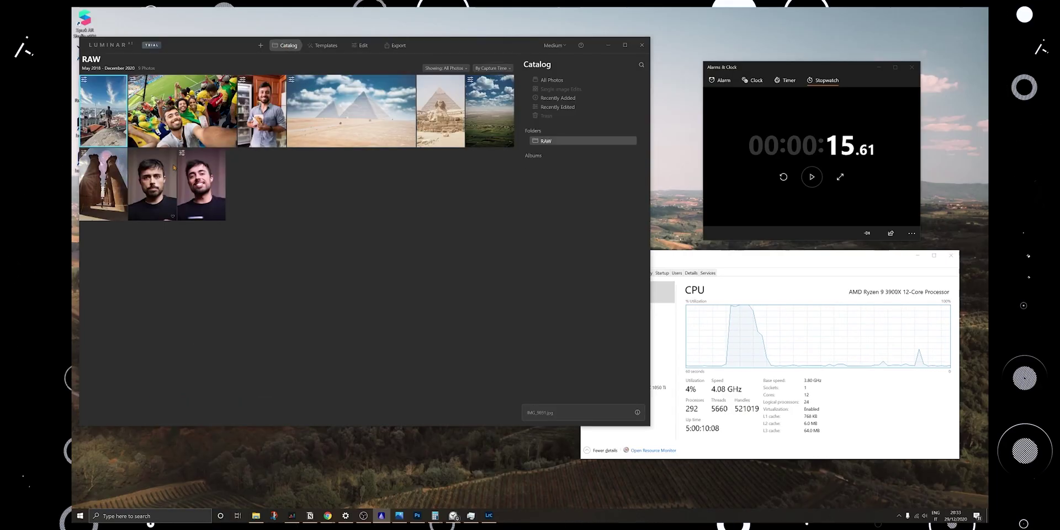
Open IMG_9891 in Edit, select all nine filmstrip photos and bring up their export options
key(Return)
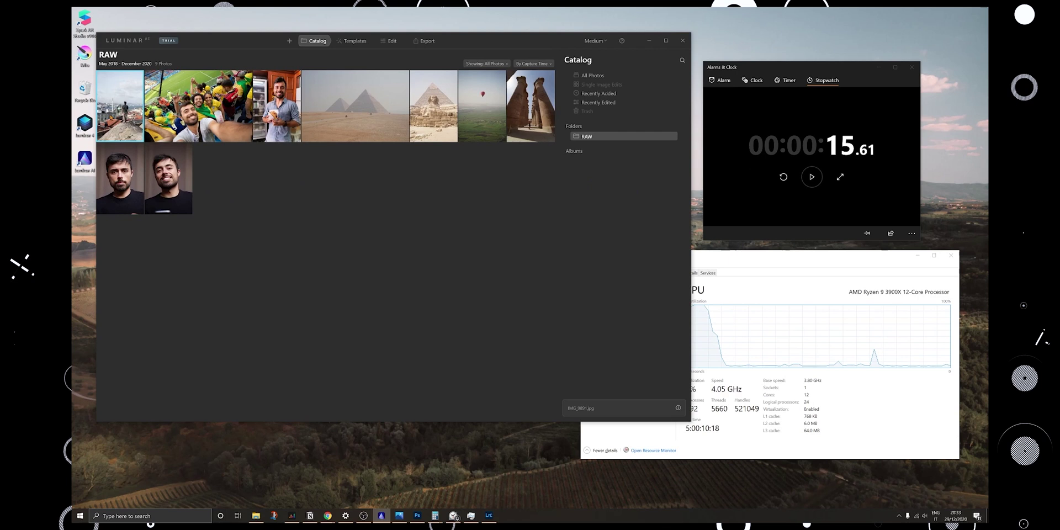
click(389, 41)
click(683, 77)
click(582, 111)
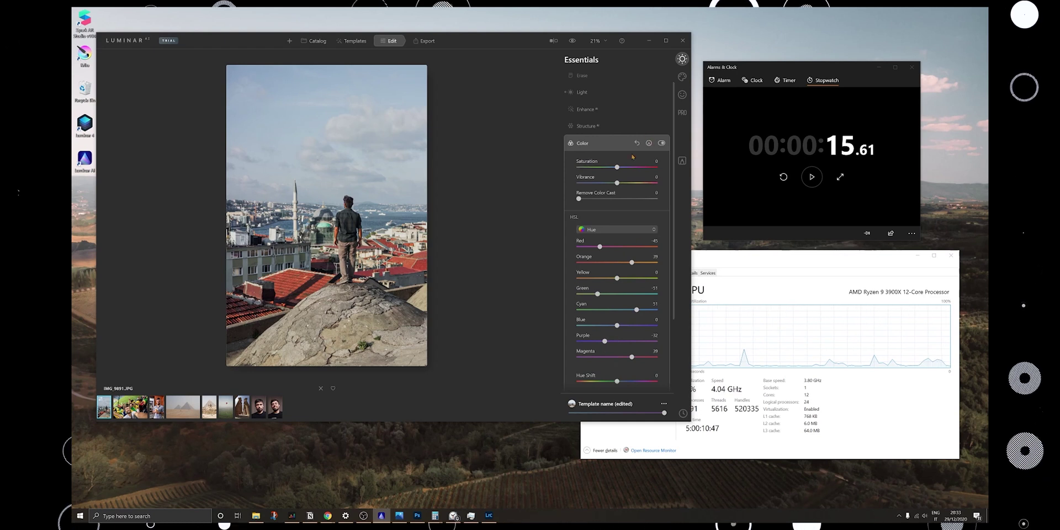
key(ctrl+a)
right_click(253, 411)
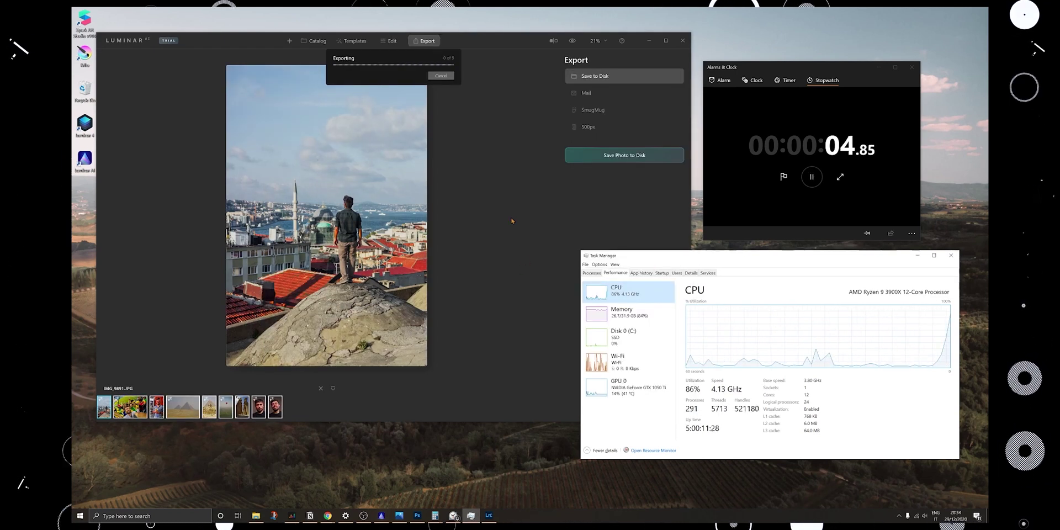